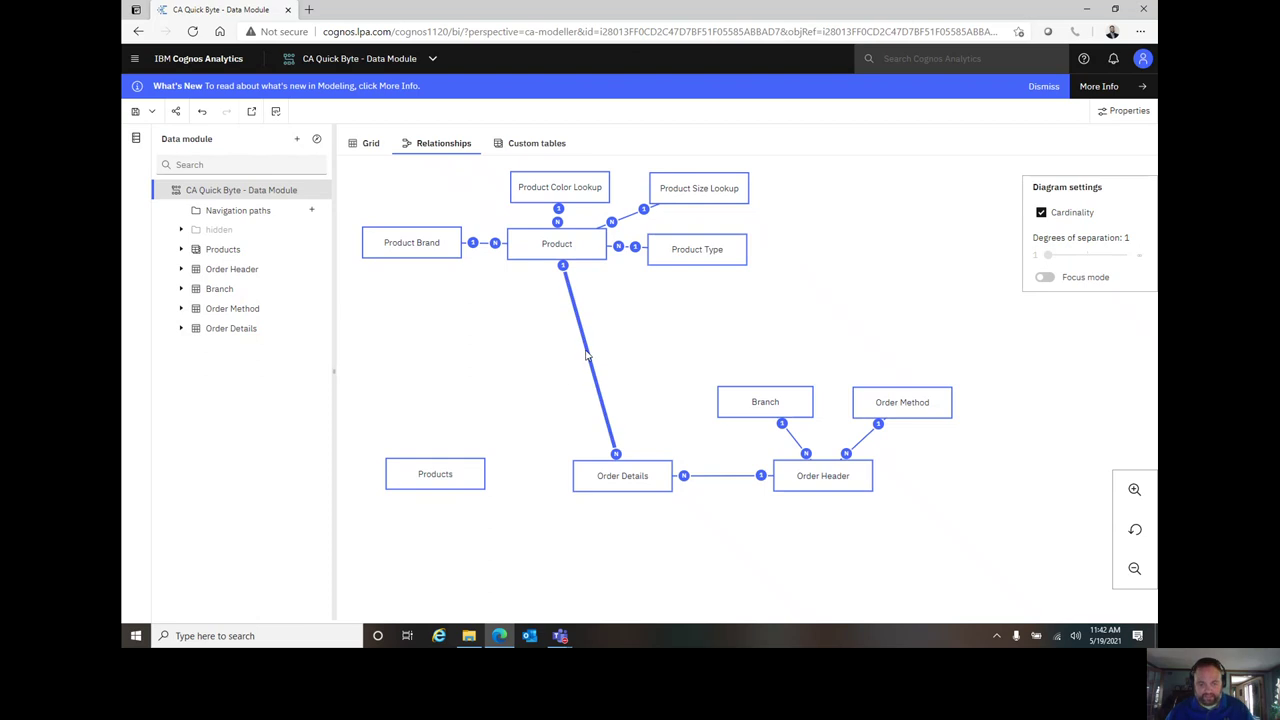
# - Remove the existing relationship line between Product and Order Details
pyautogui.moveTo(587, 355)
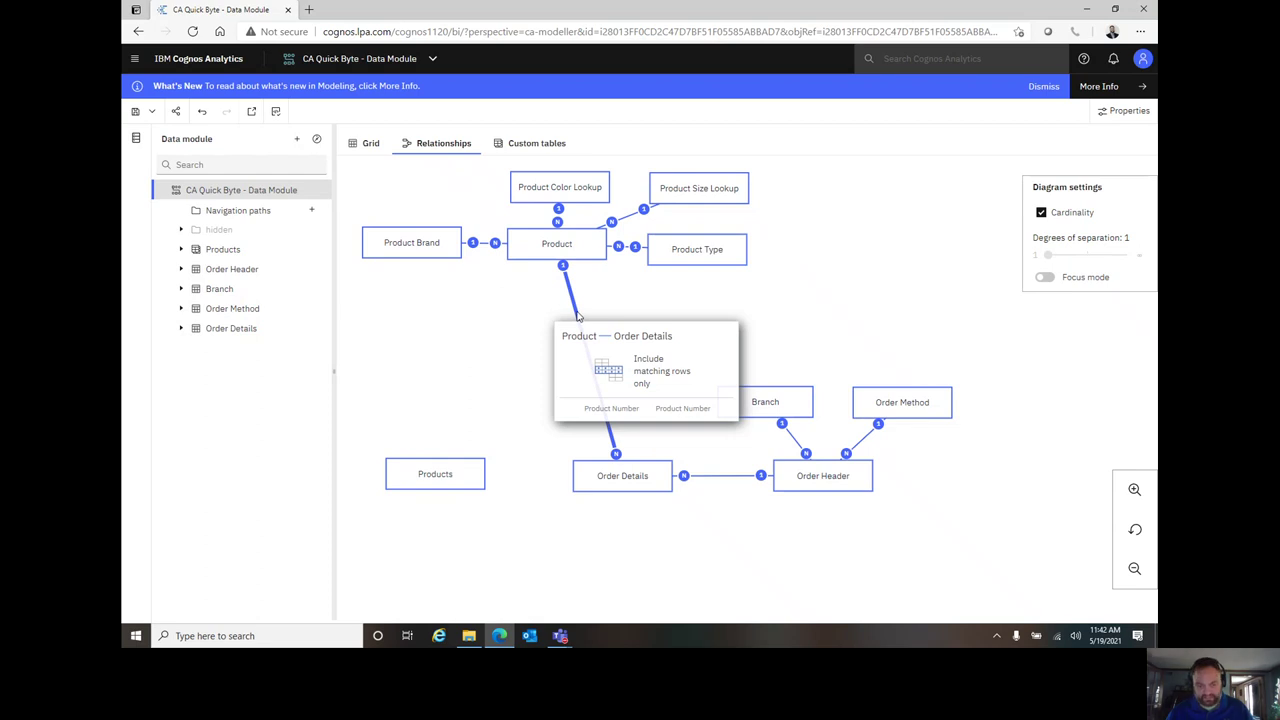
pyautogui.rightClick(577, 316)
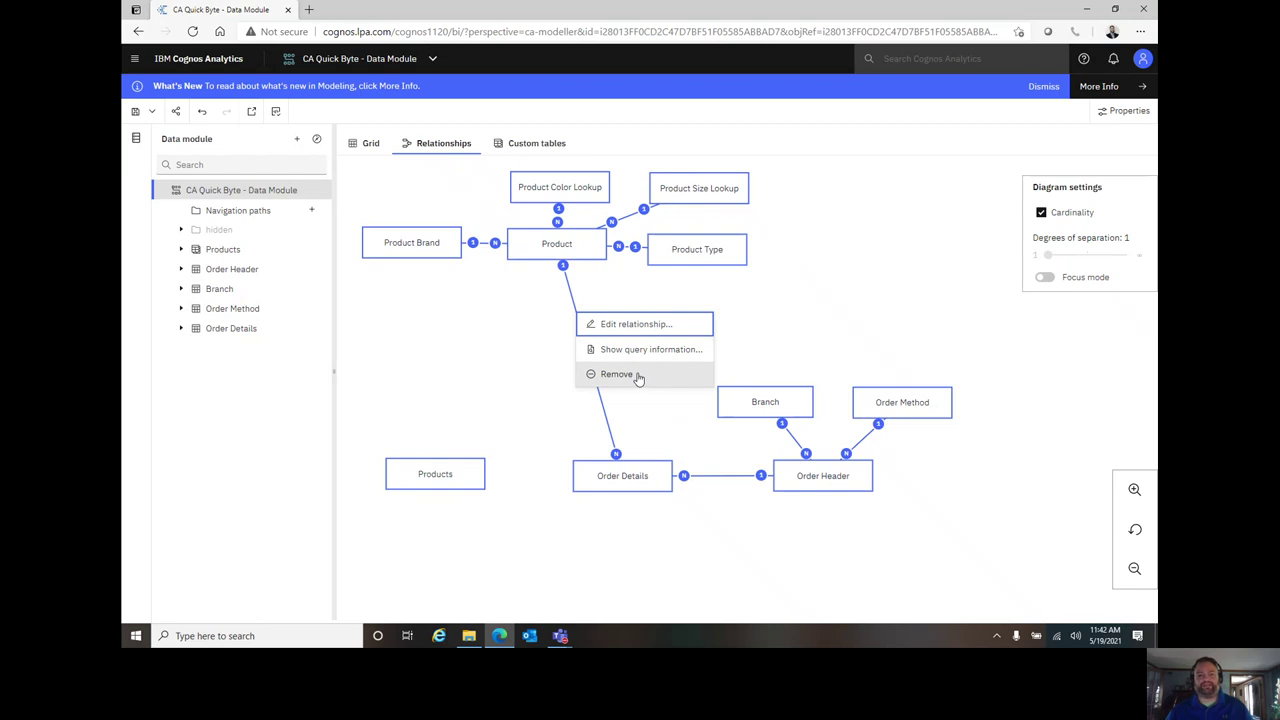
pyautogui.click(639, 376)
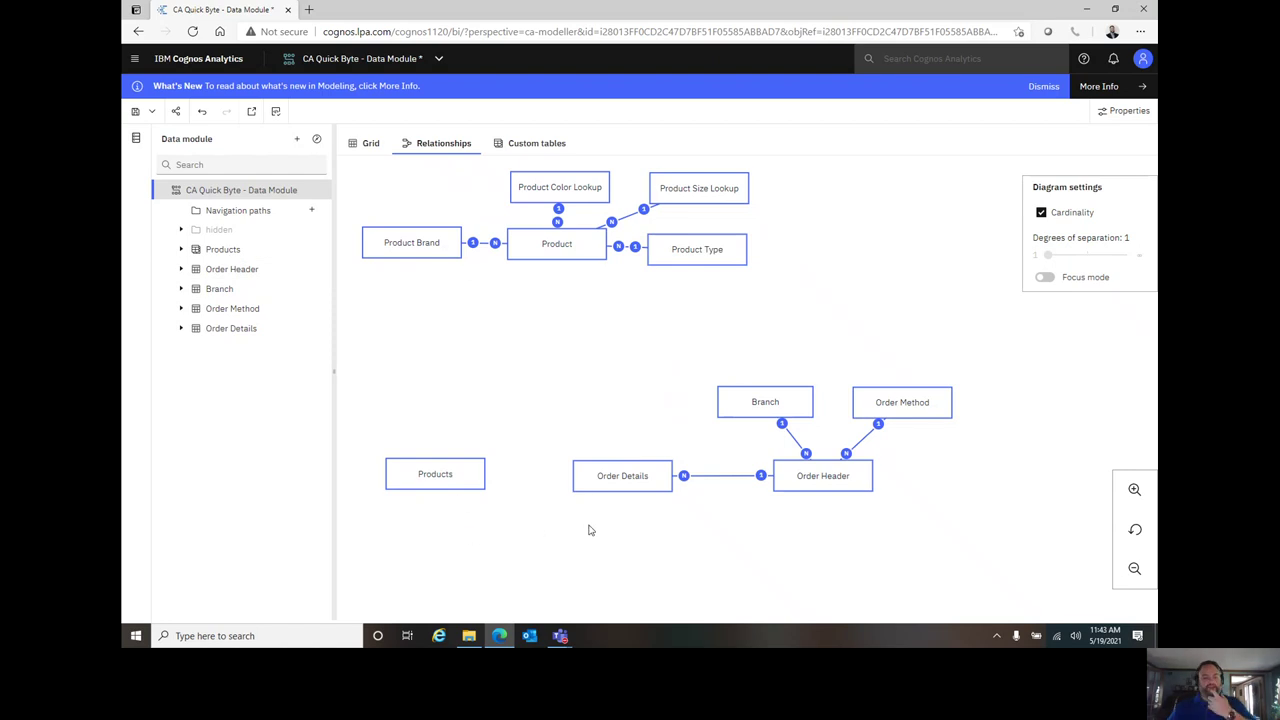
# - Select both the Products and Order Details tables and bring up their shared context menu
pyautogui.click(447, 480)
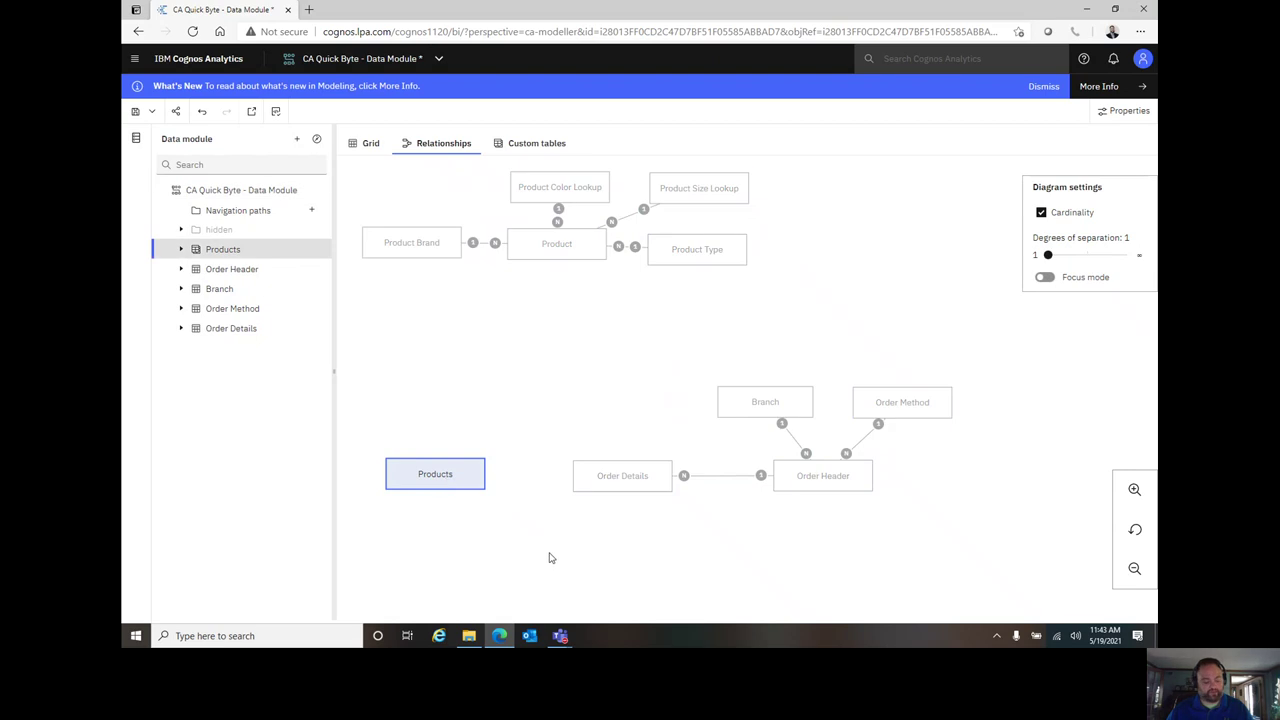
pyautogui.keyDown('ctrl'); pyautogui.click(630, 476); pyautogui.keyUp('ctrl')
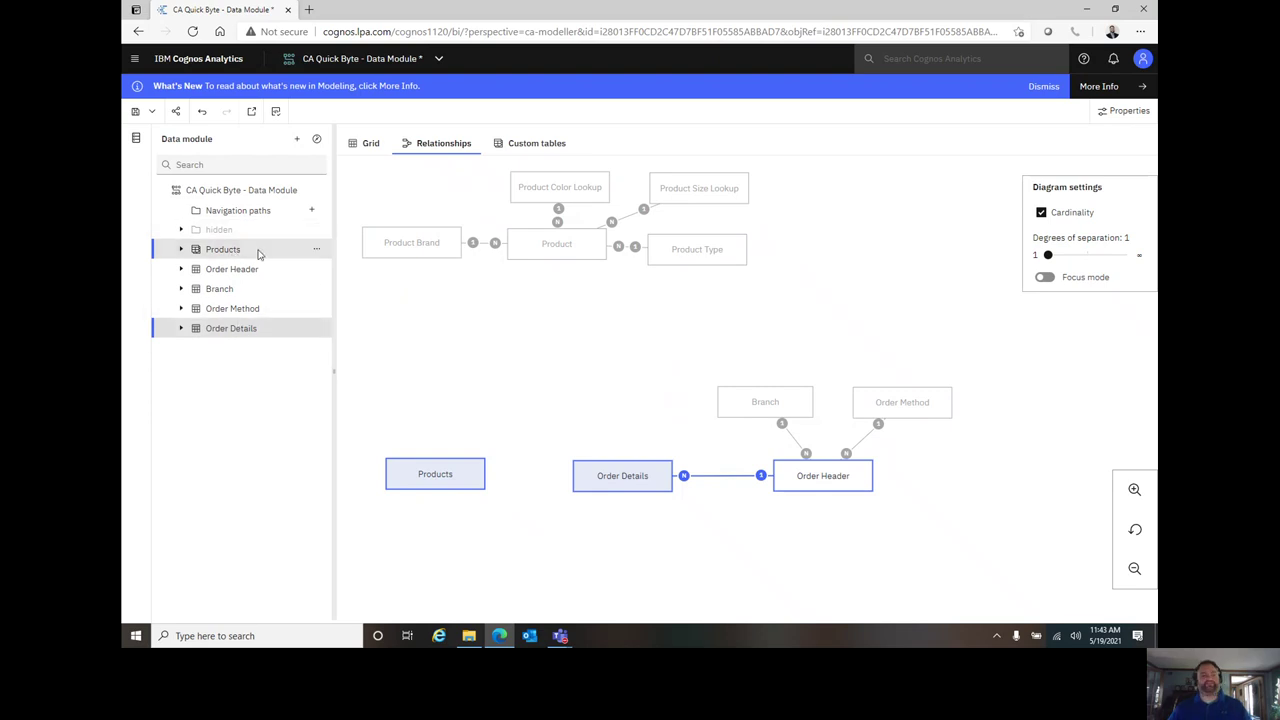
pyautogui.rightClick(474, 477)
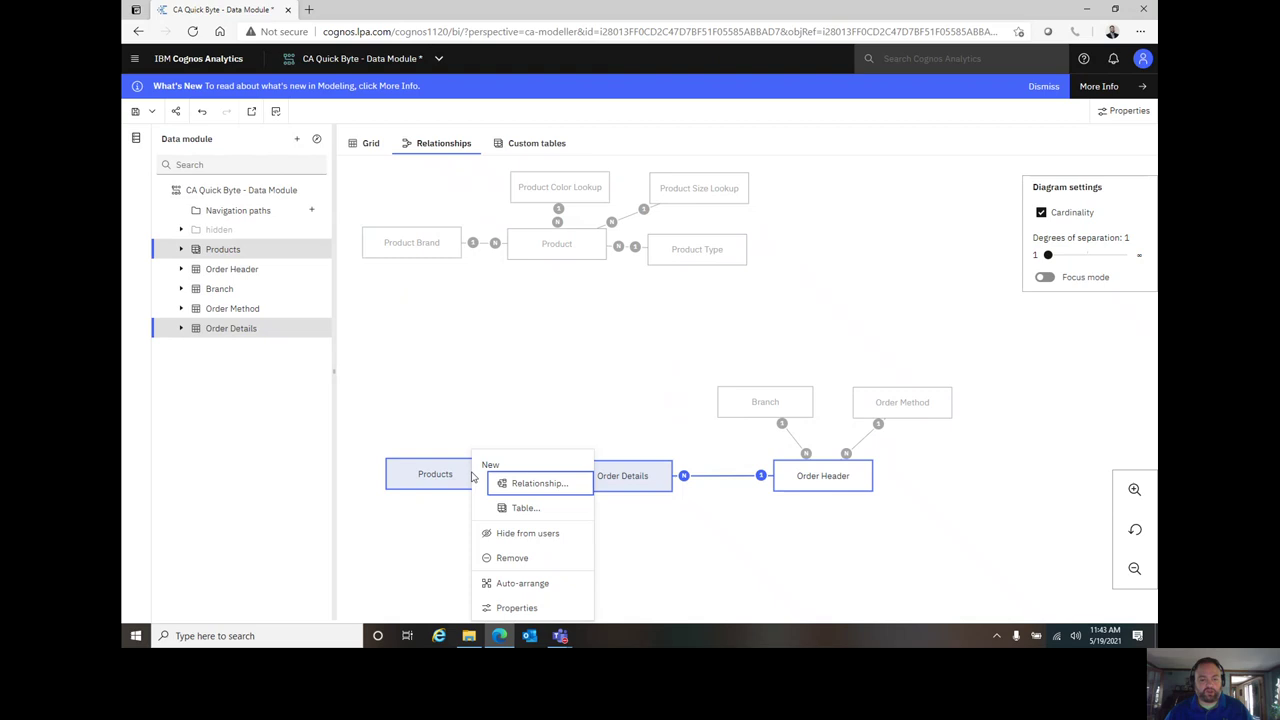
# - Start a new Products–Order Details relationship, settling on Product Number as the column for both tables
pyautogui.click(558, 488)
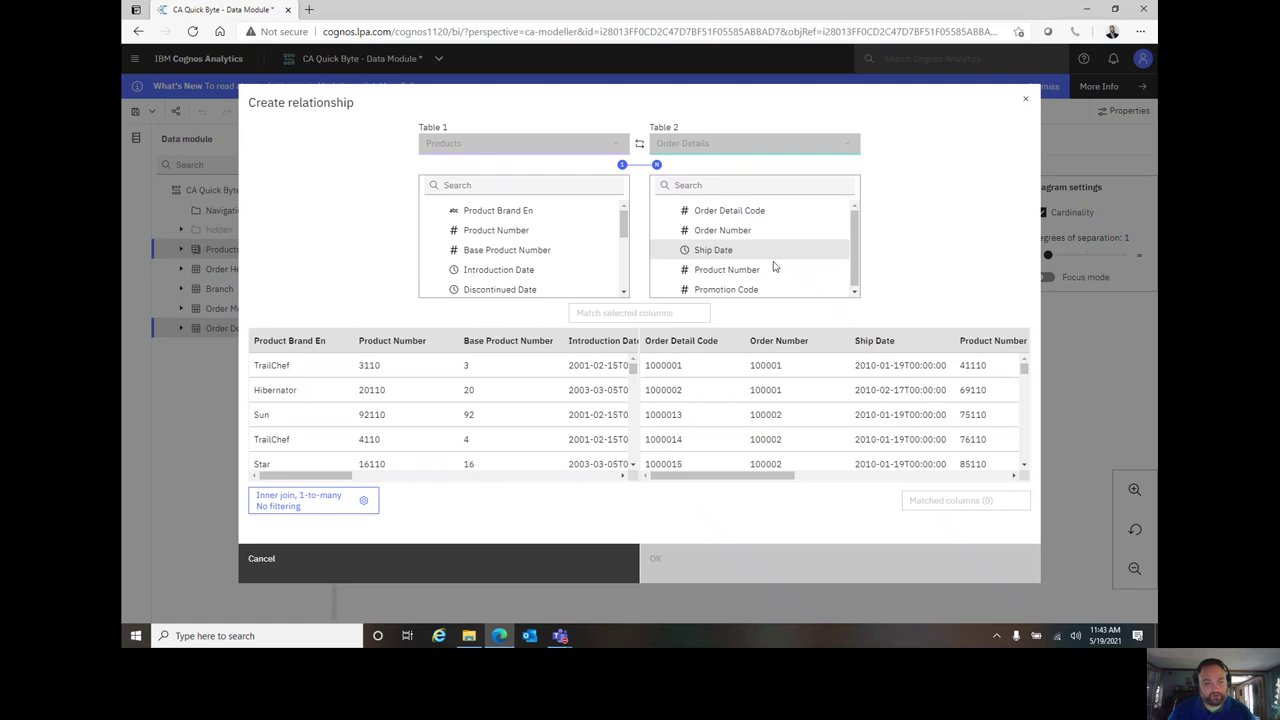
pyautogui.click(530, 233)
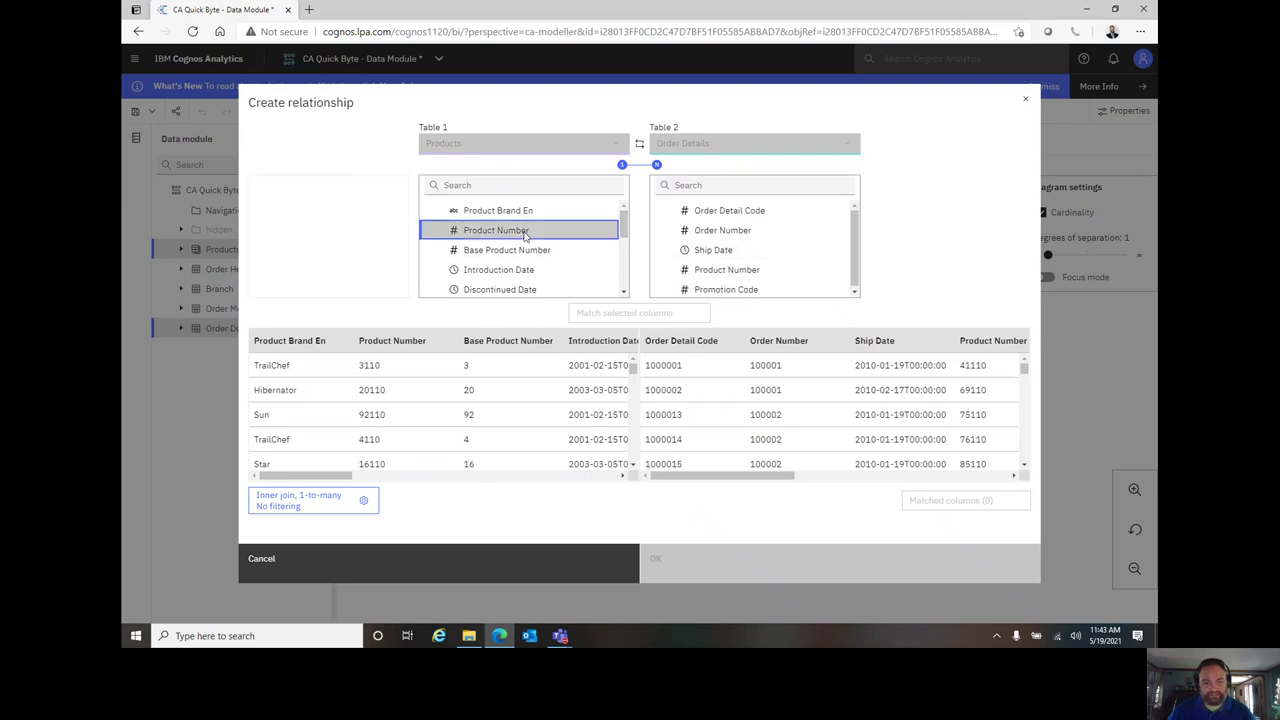
pyautogui.click(720, 272)
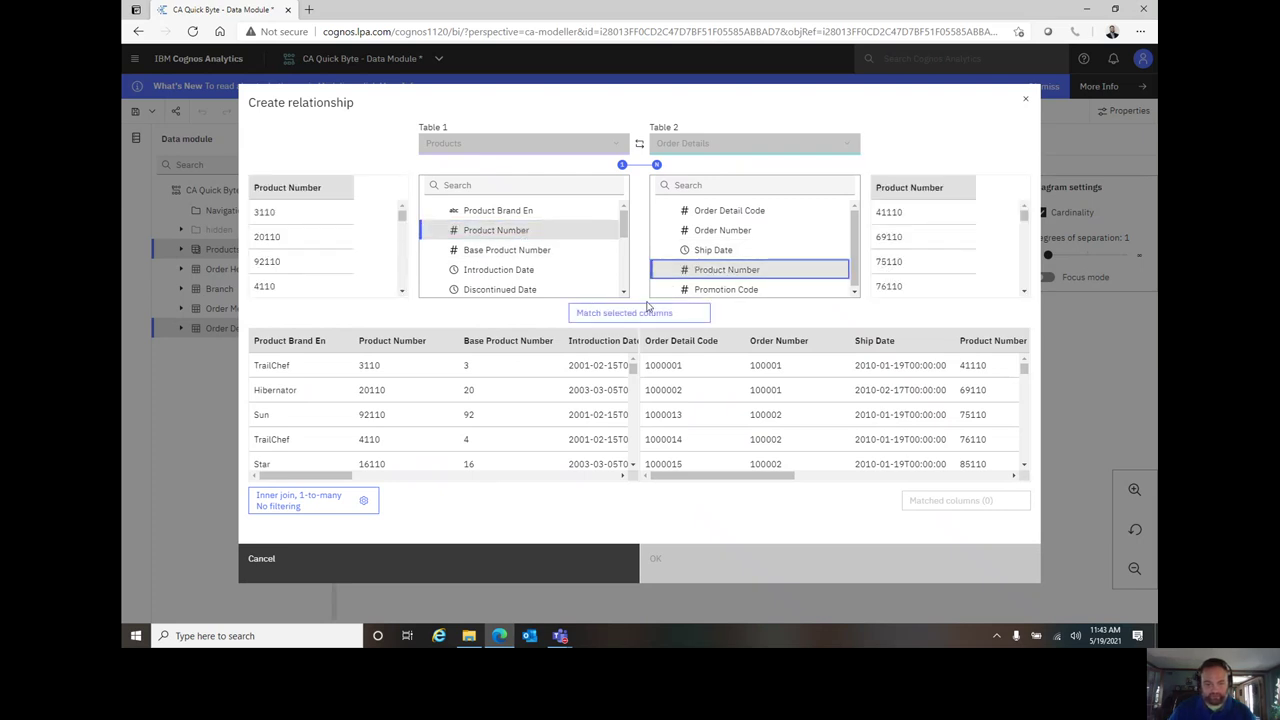
pyautogui.click(500, 251)
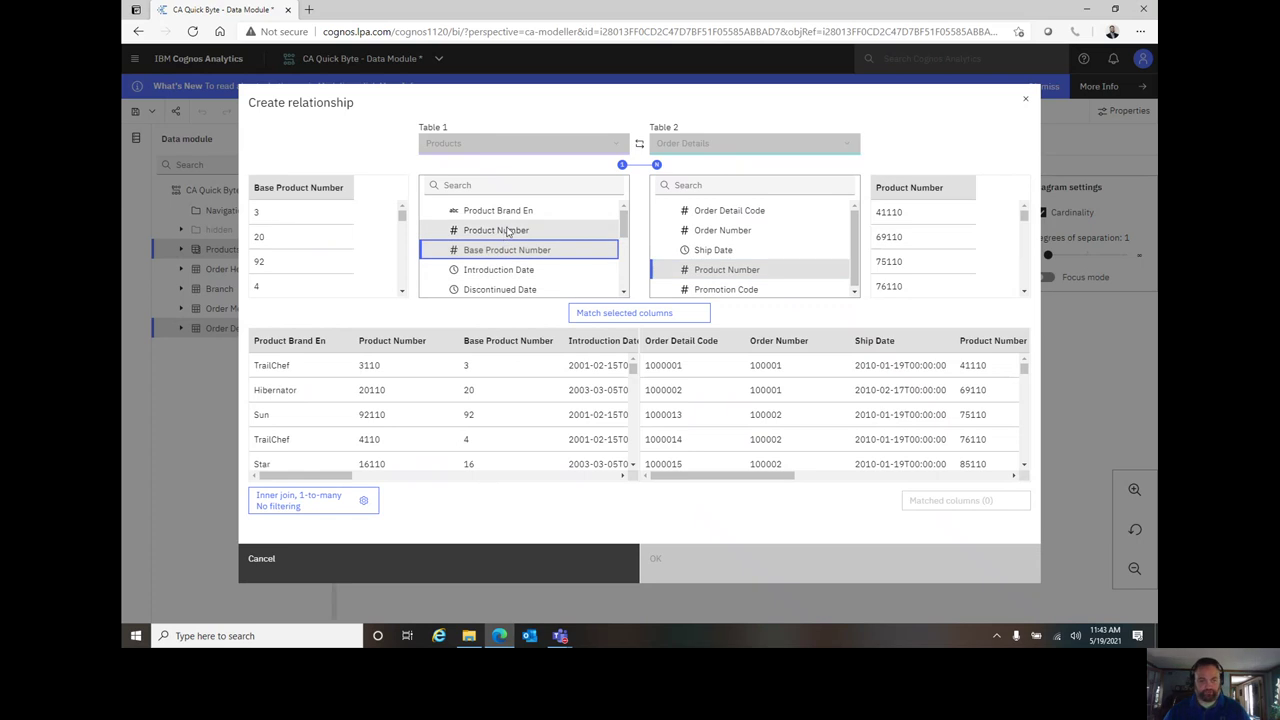
pyautogui.click(506, 232)
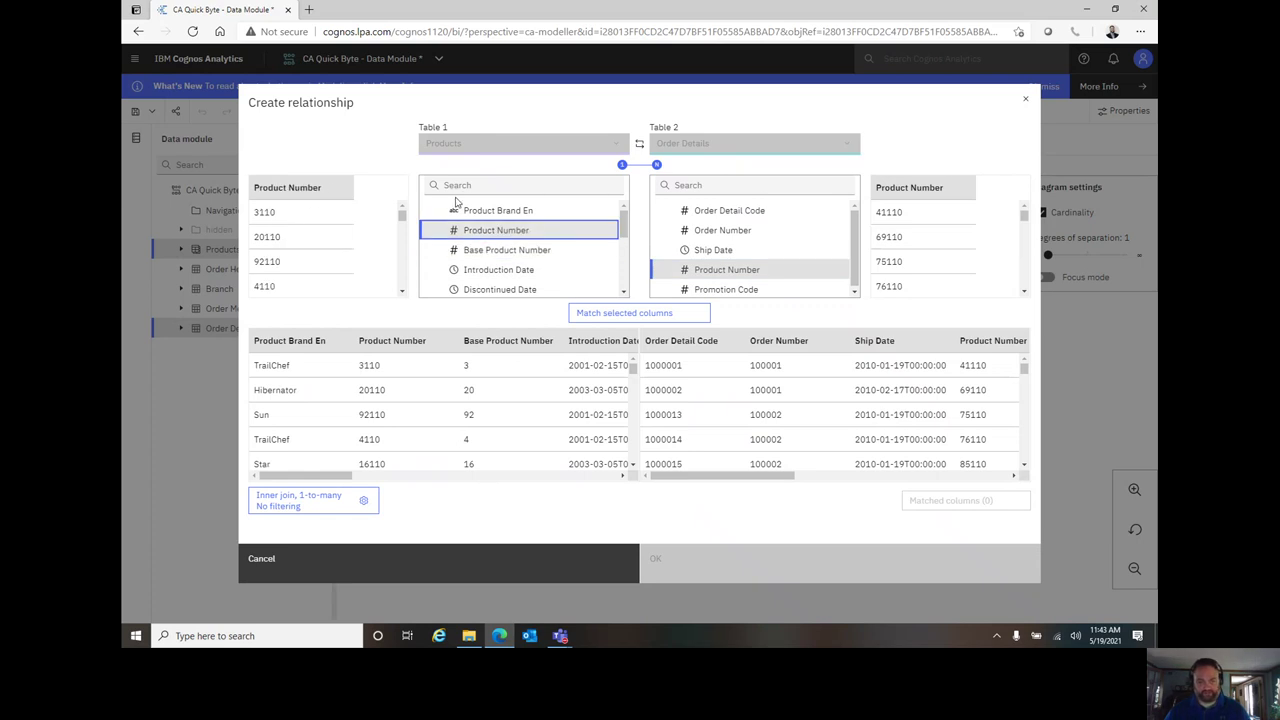
pyautogui.click(404, 226)
pyautogui.moveTo(404, 226); pyautogui.dragTo(397, 283)
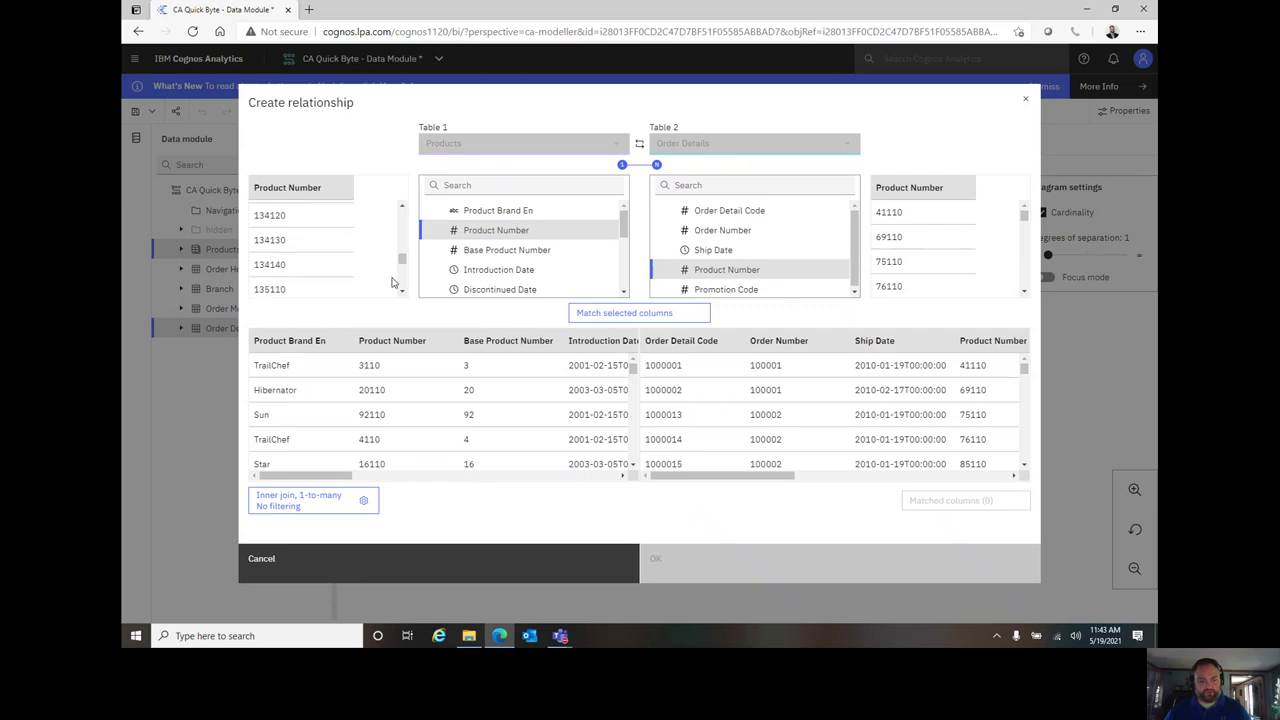
pyautogui.moveTo(1024, 218); pyautogui.dragTo(1024, 230)
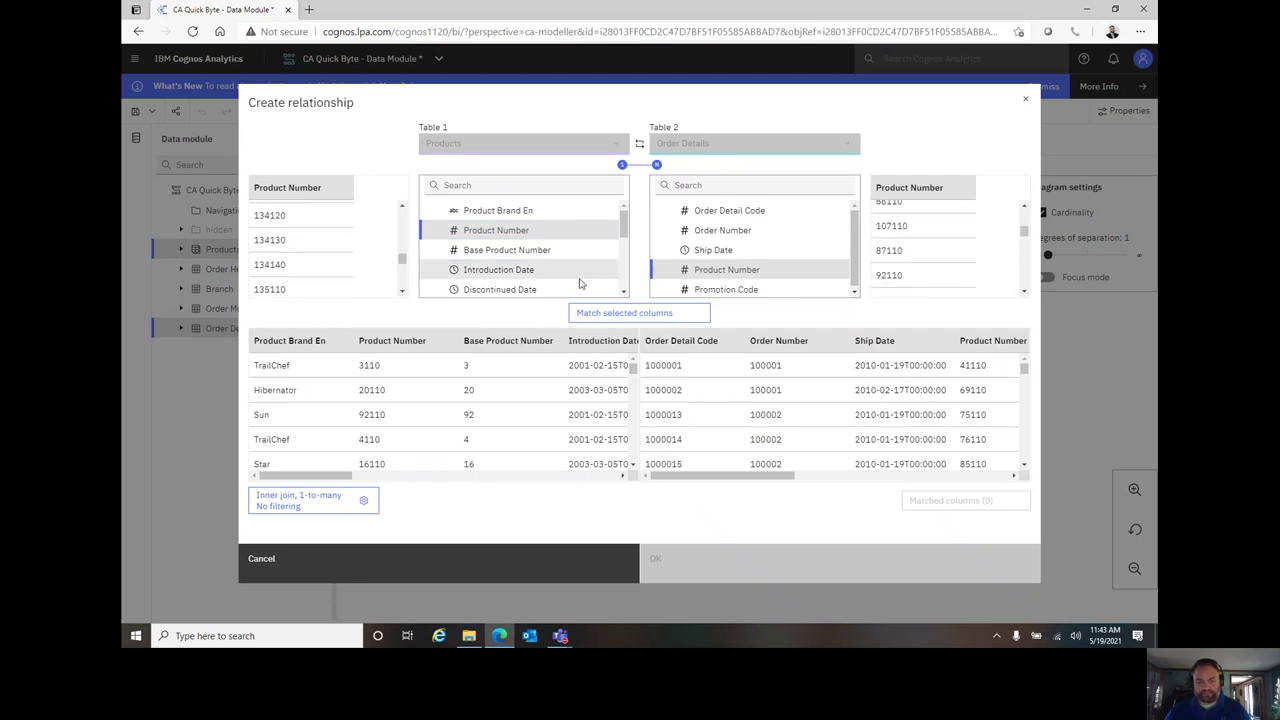
pyautogui.click(517, 274)
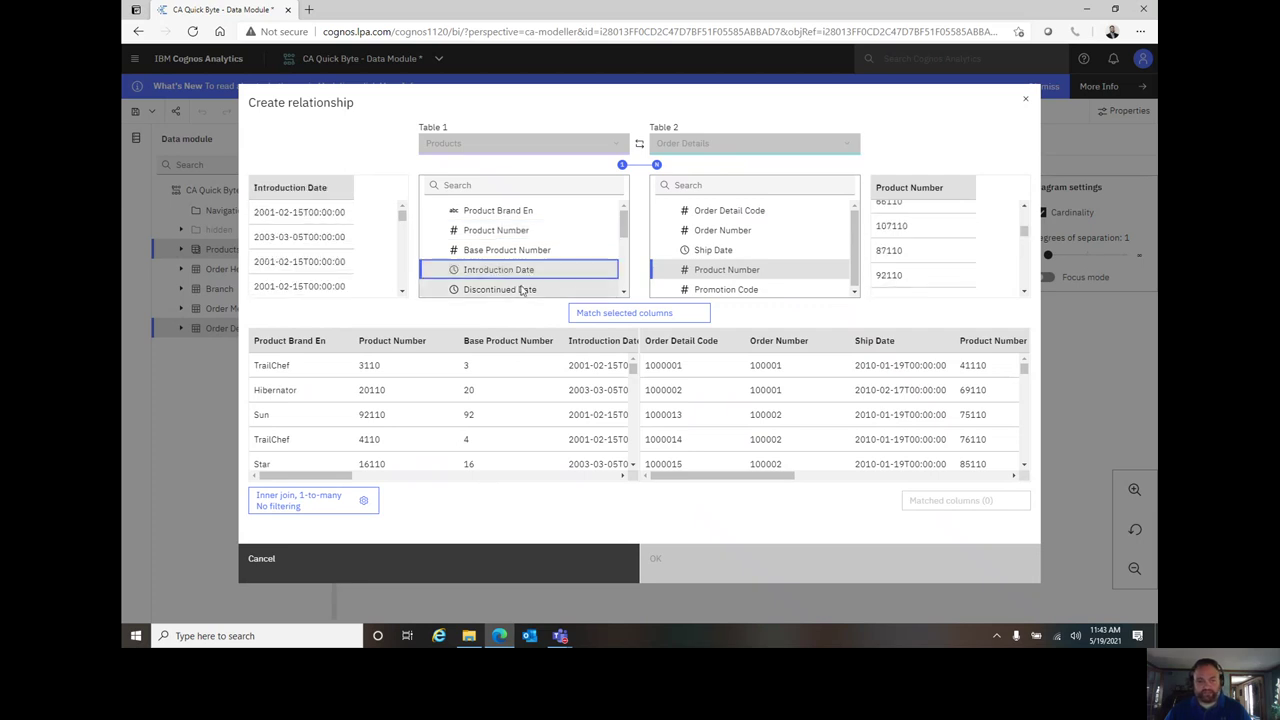
pyautogui.click(516, 233)
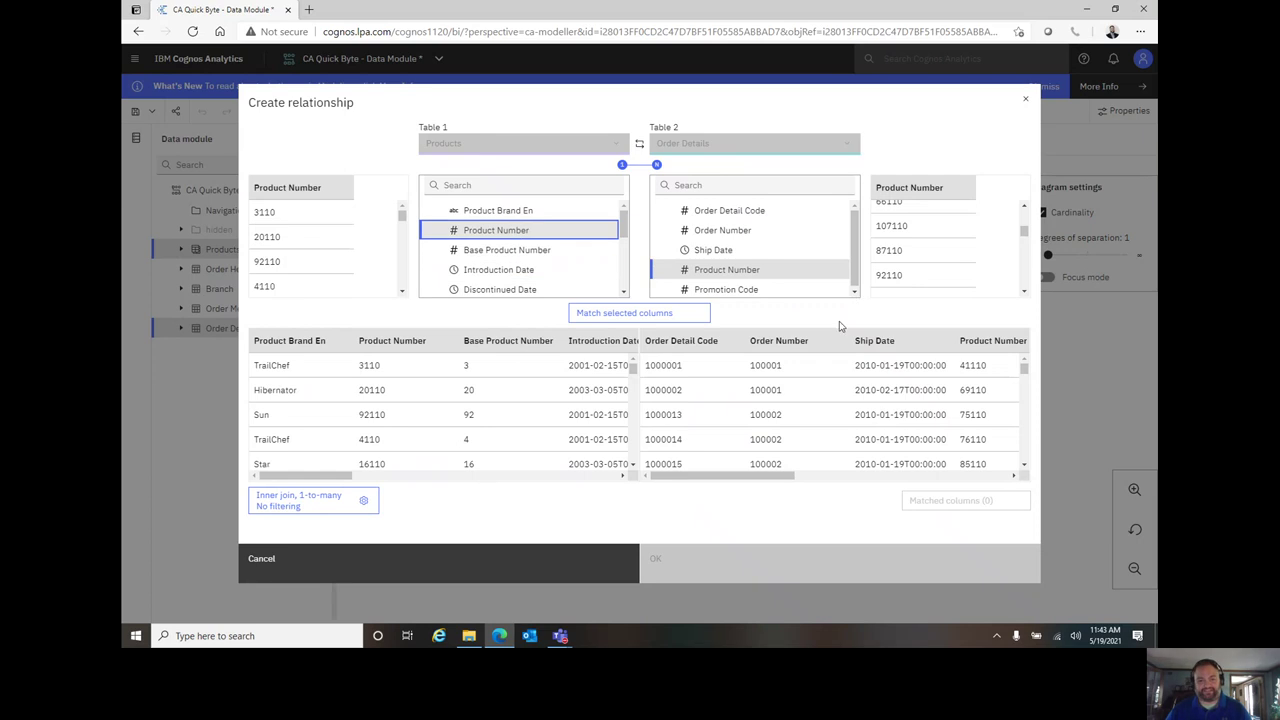
# - Match the two Product Number columns, then review the join type, cardinality and optimization descriptions
pyautogui.click(632, 316)
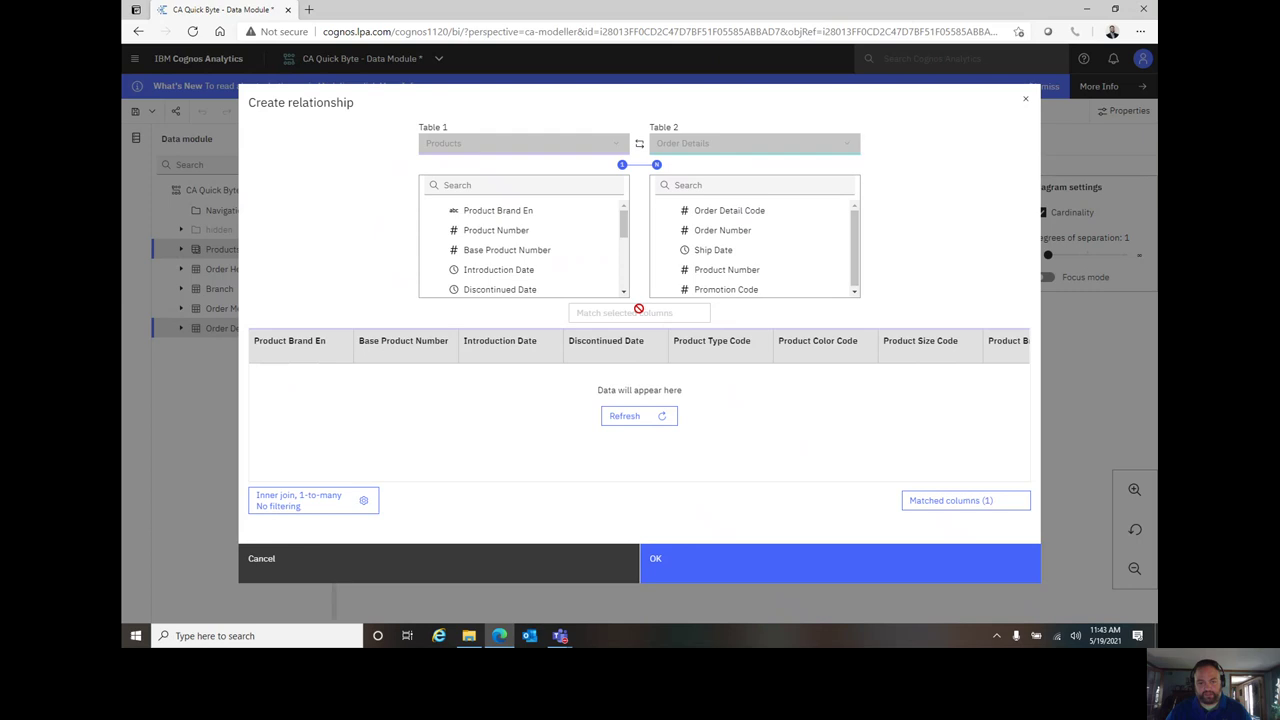
pyautogui.click(308, 505)
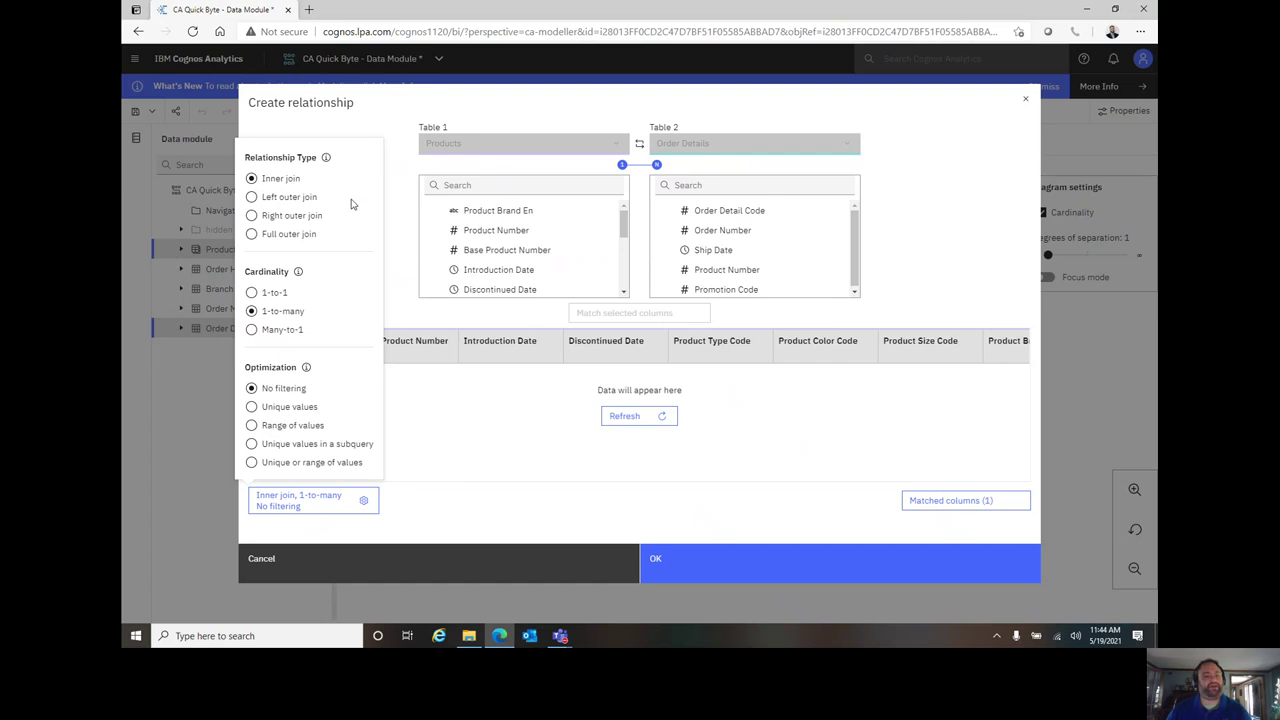
pyautogui.click(325, 160)
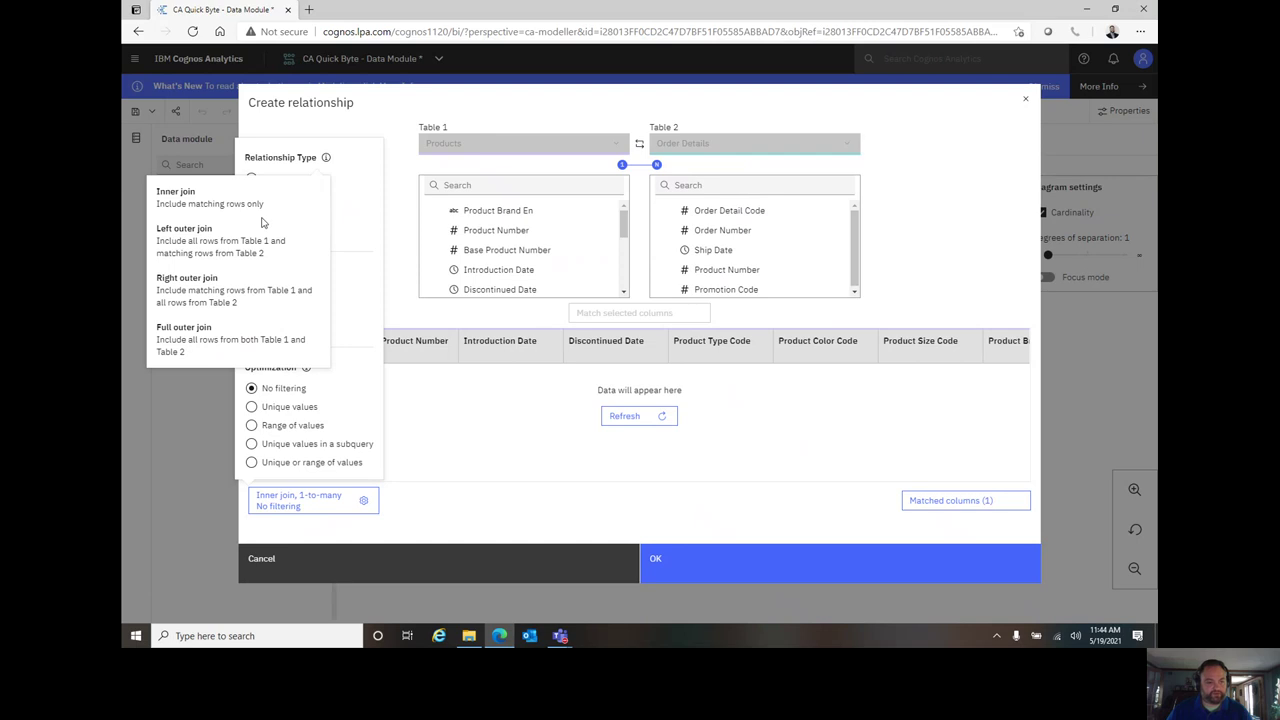
pyautogui.click(367, 273)
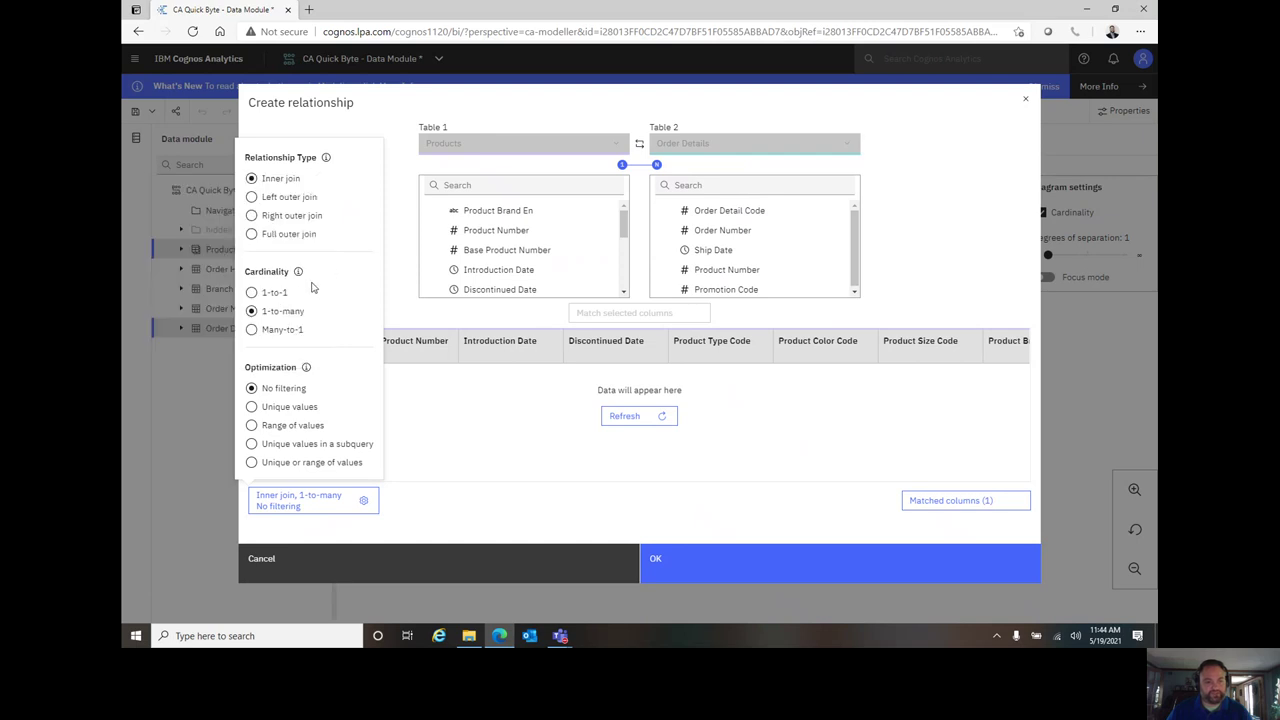
pyautogui.click(298, 272)
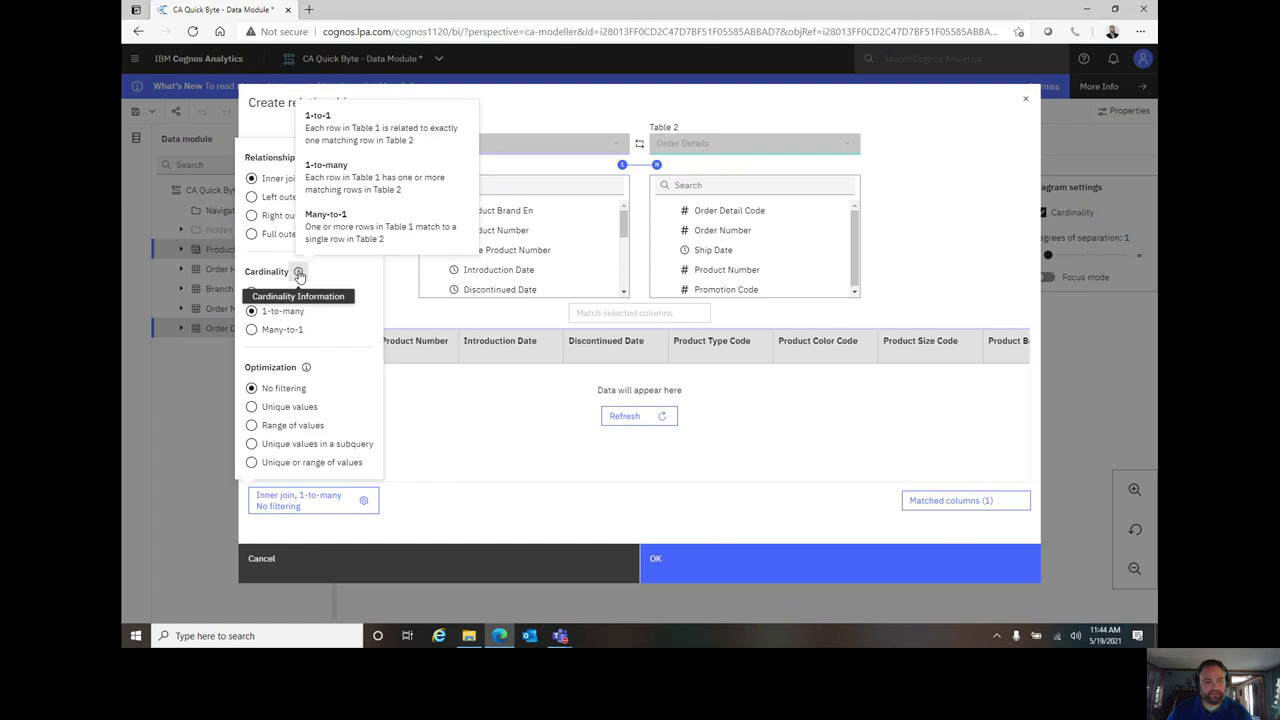
pyautogui.click(306, 369)
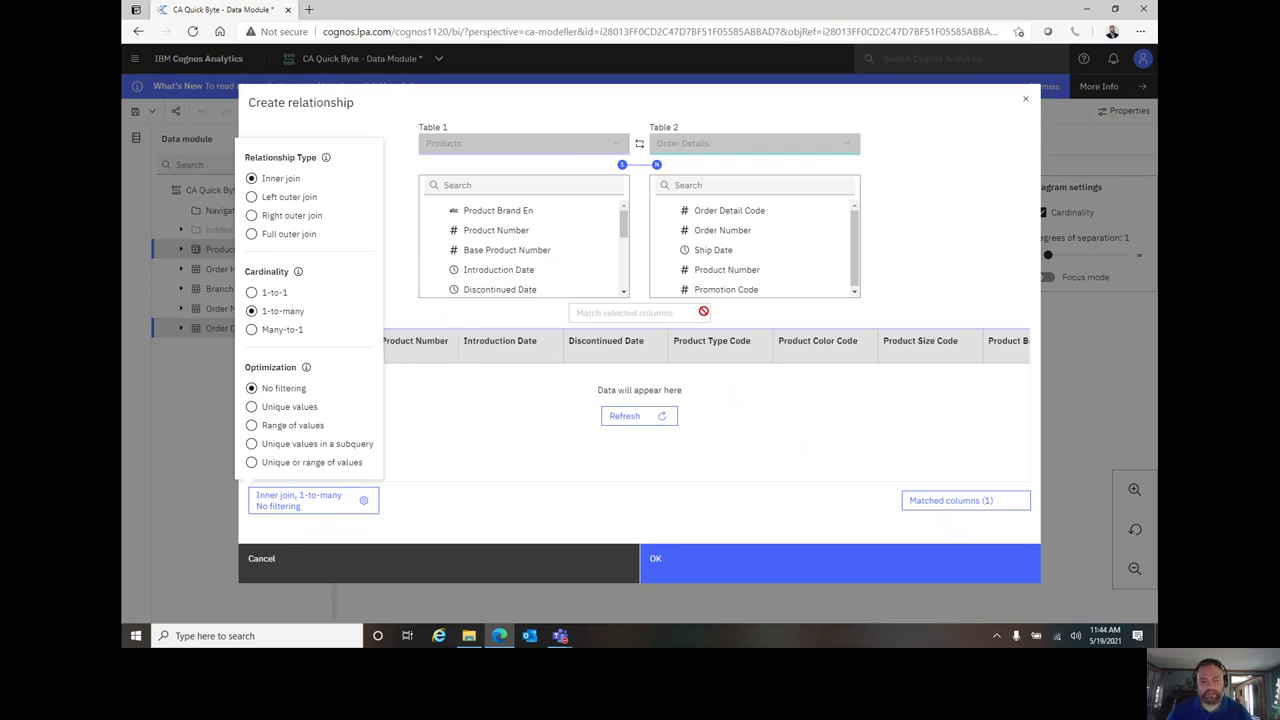
# - Review the cardinality and optimization explanations in the relationship dialog
pyautogui.click(297, 271)
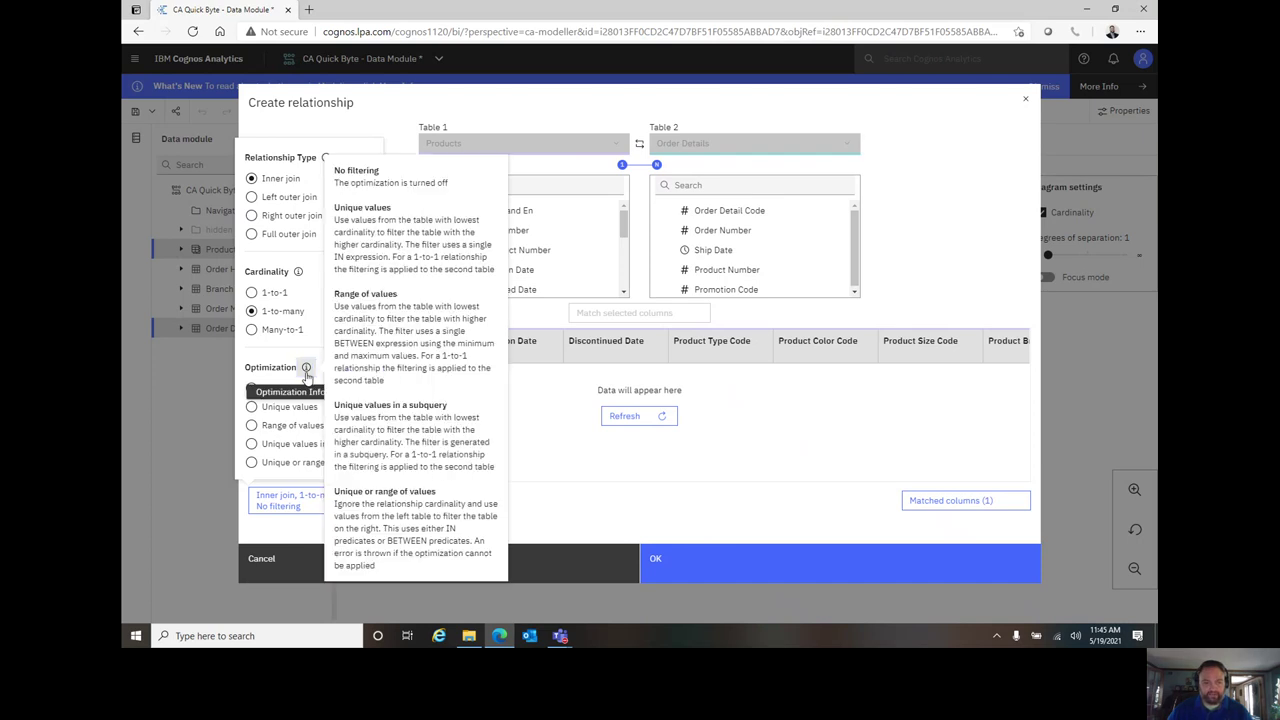
pyautogui.click(307, 369)
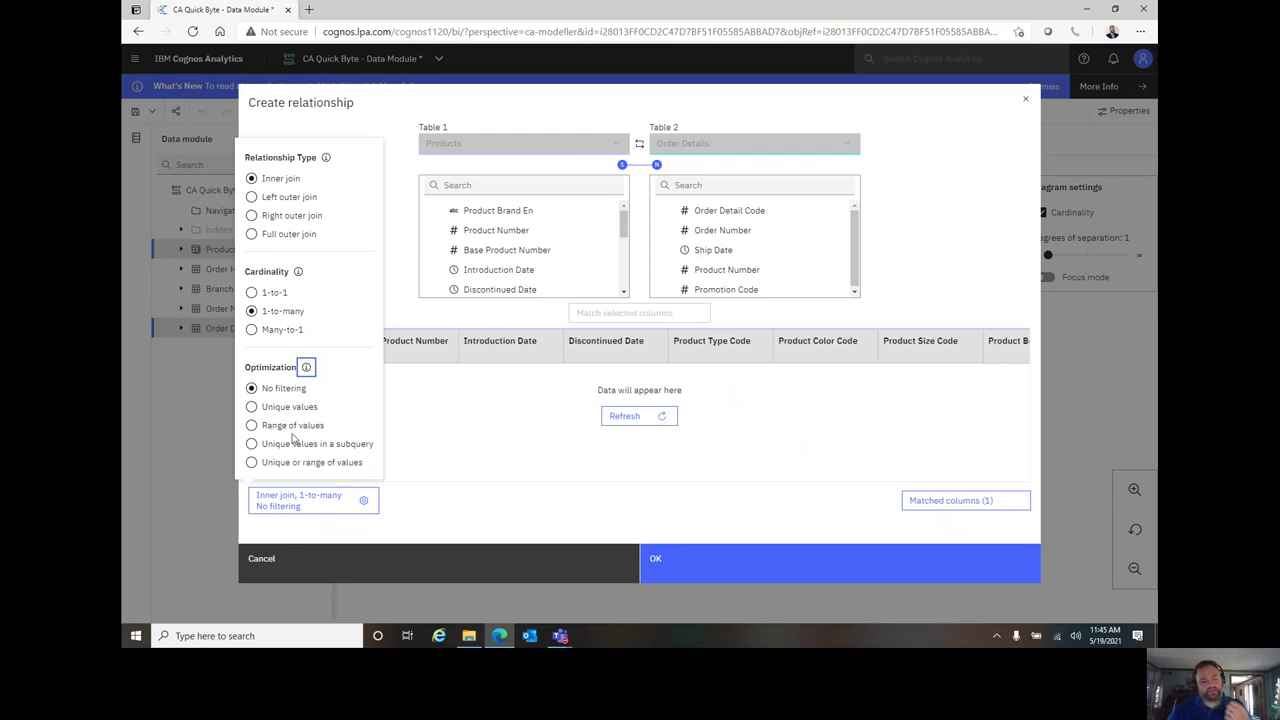
pyautogui.click(307, 368)
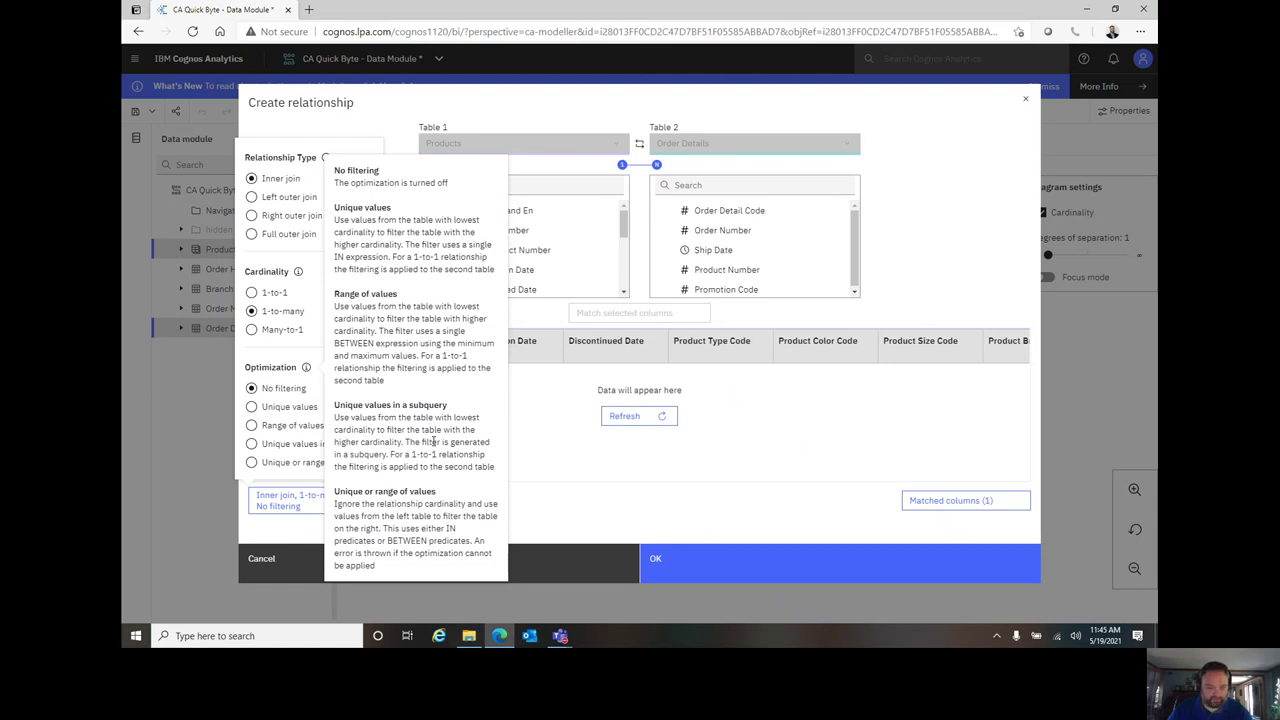
# - Set the join optimization to 'Unique values in a subquery'
pyautogui.click(288, 447)
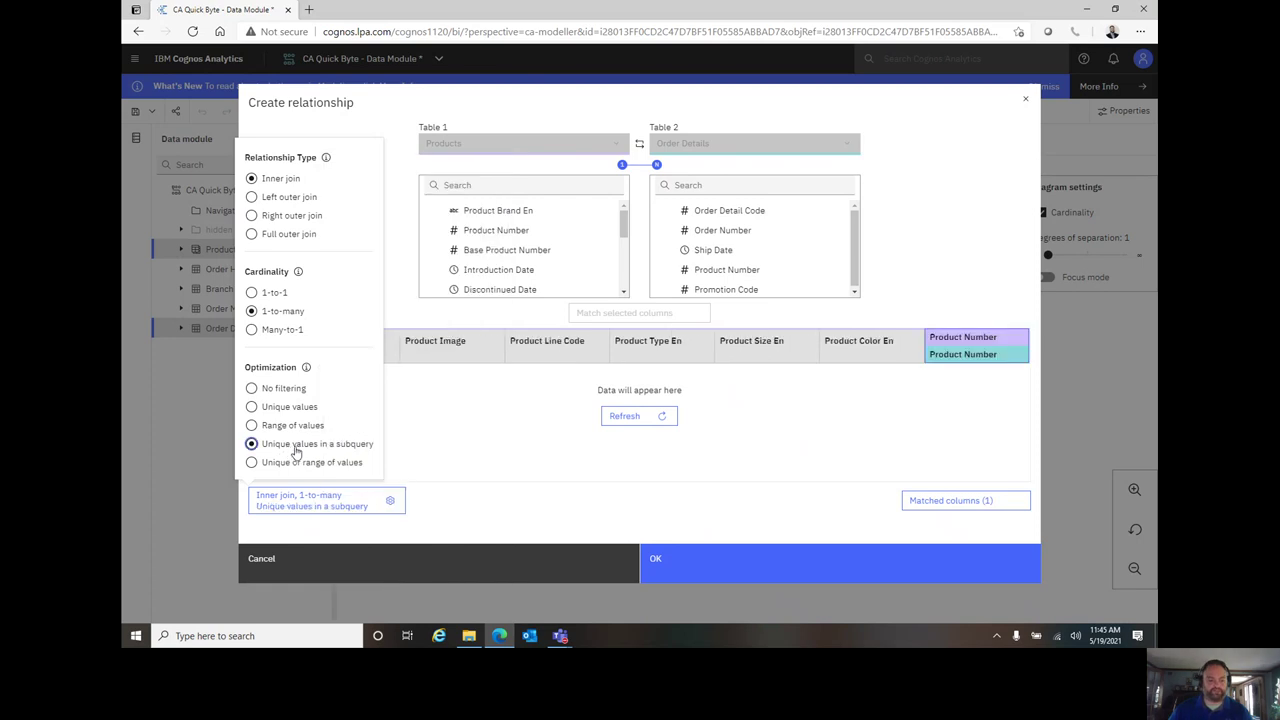
pyautogui.click(251, 390)
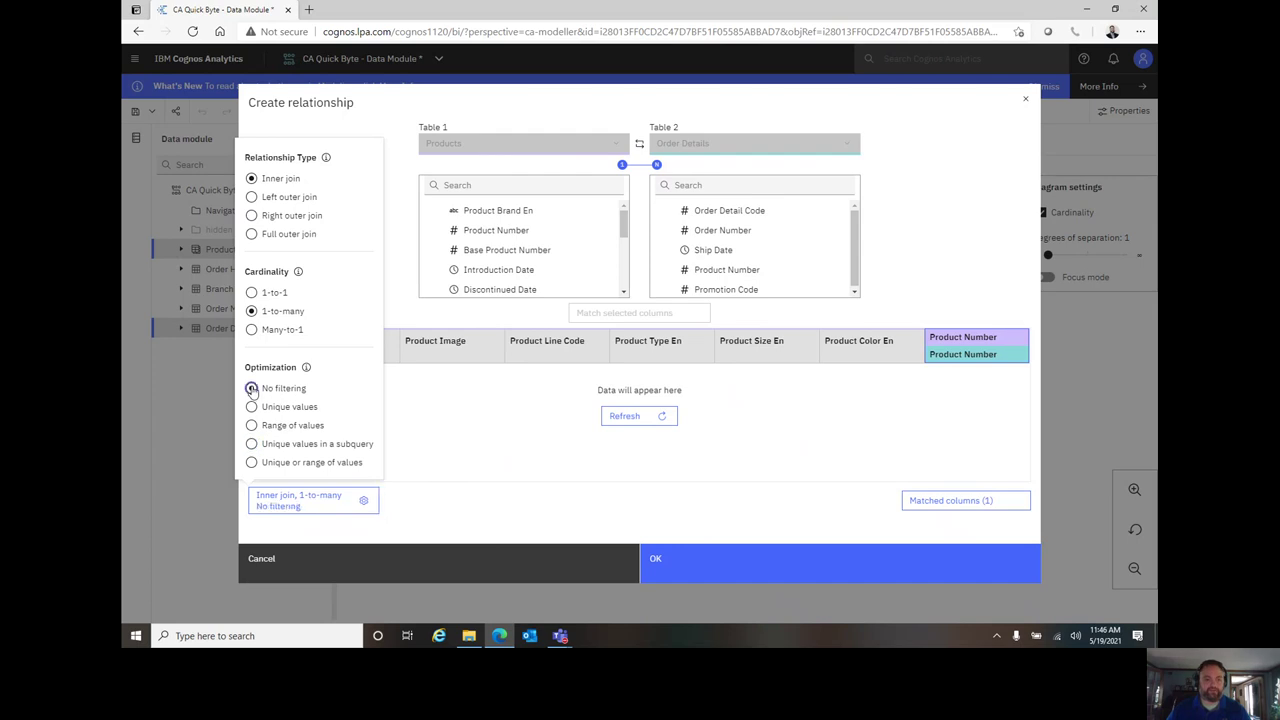
pyautogui.click(253, 445)
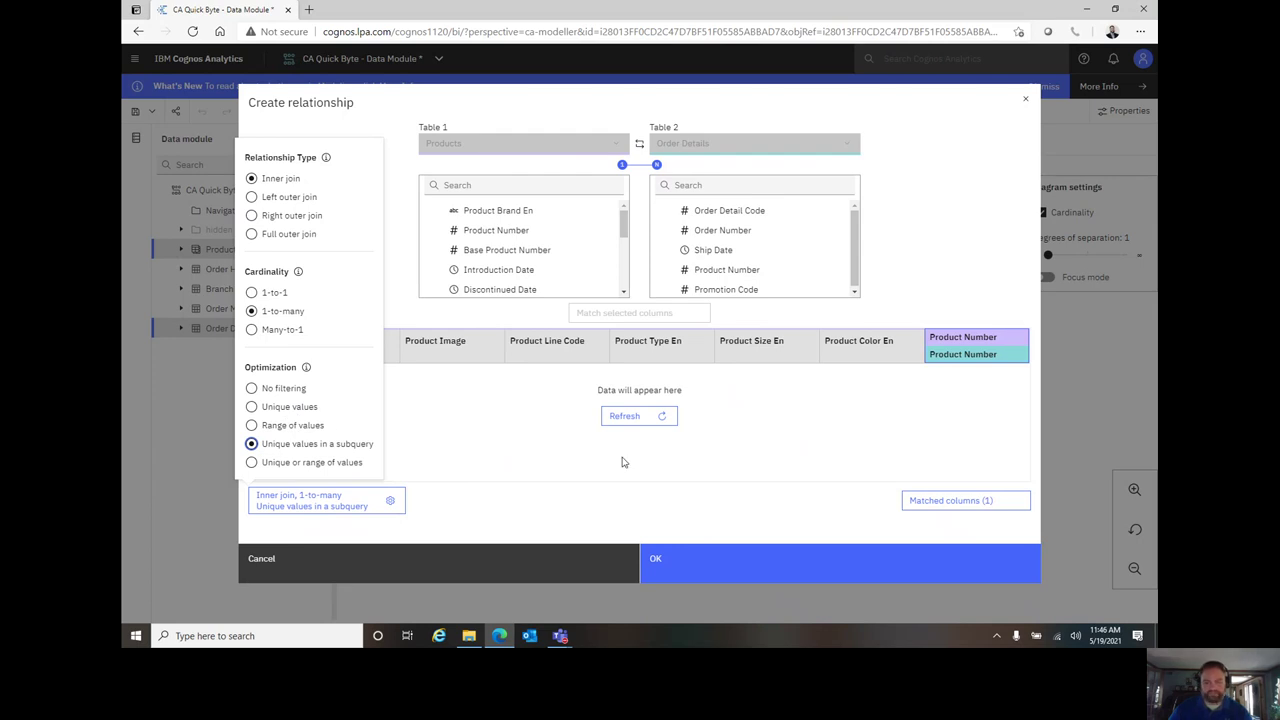
# - Preview the joined Products–Order Details rows, then confirm the new 1-to-many relationship
pyautogui.click(629, 423)
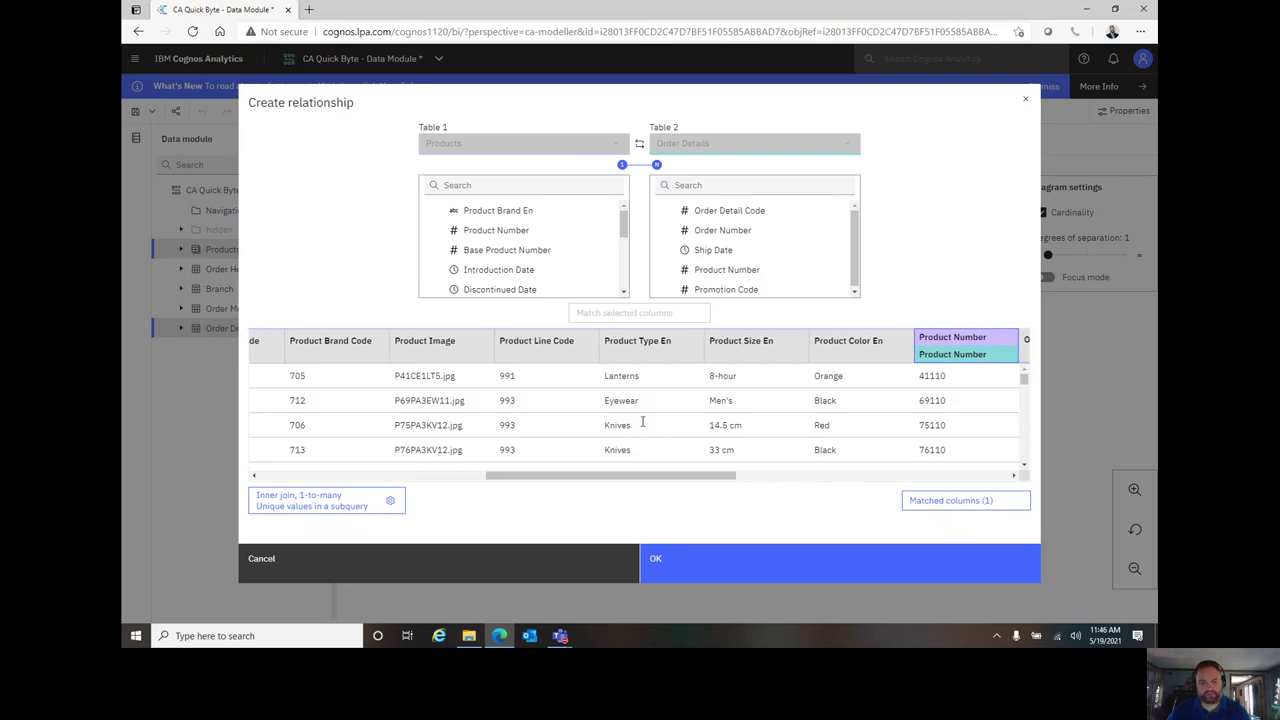
pyautogui.moveTo(632, 477); pyautogui.dragTo(789, 480)
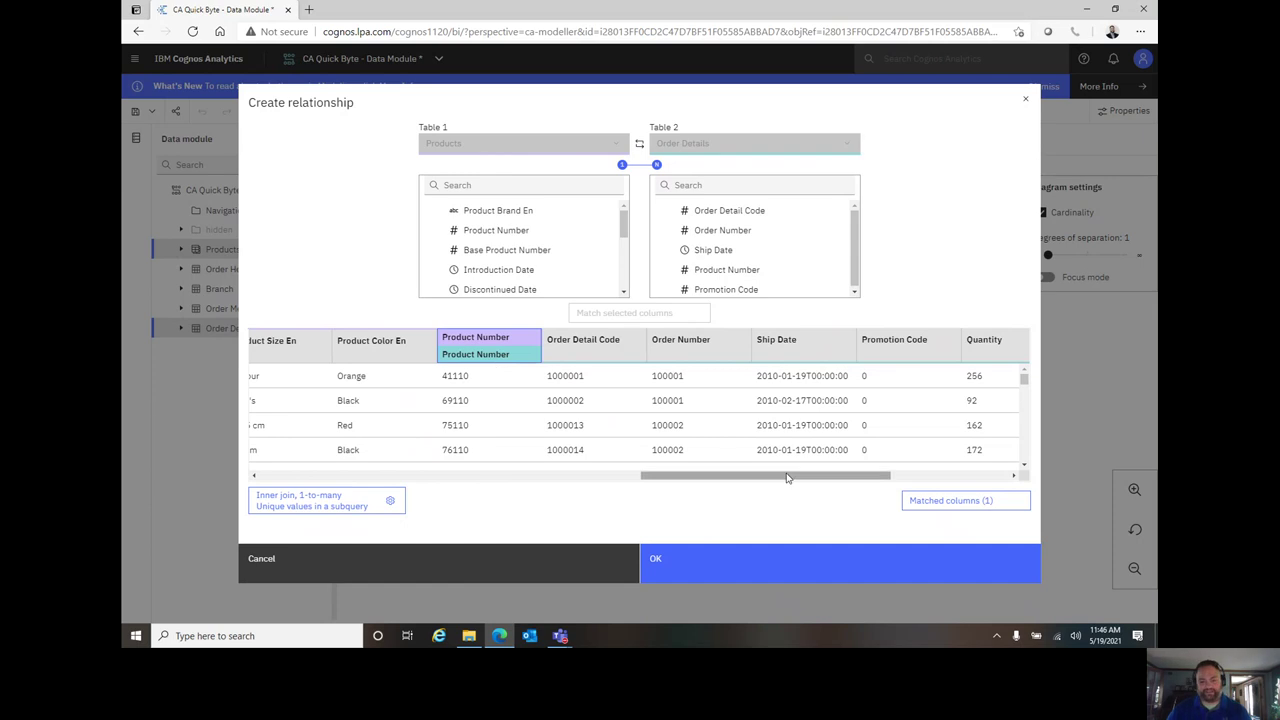
pyautogui.scroll(-6, 663, 405)
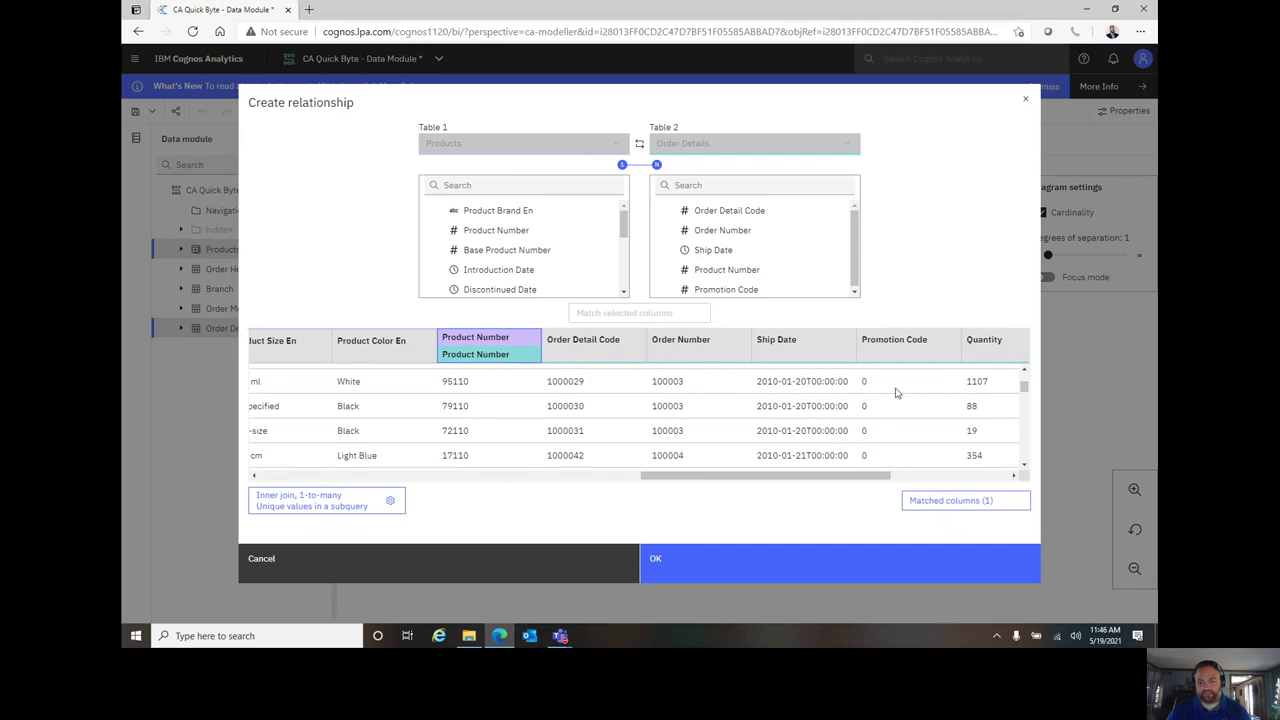
pyautogui.moveTo(783, 477); pyautogui.dragTo(393, 470)
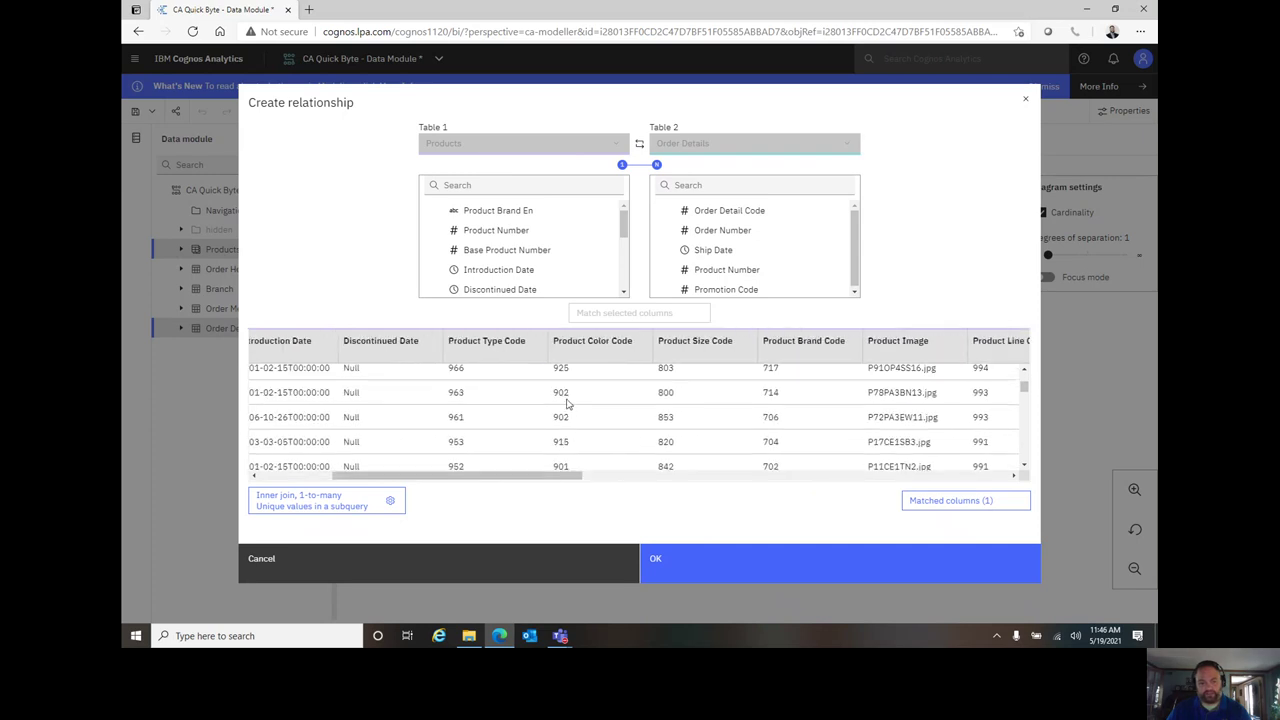
pyautogui.scroll(-6, 566, 403)
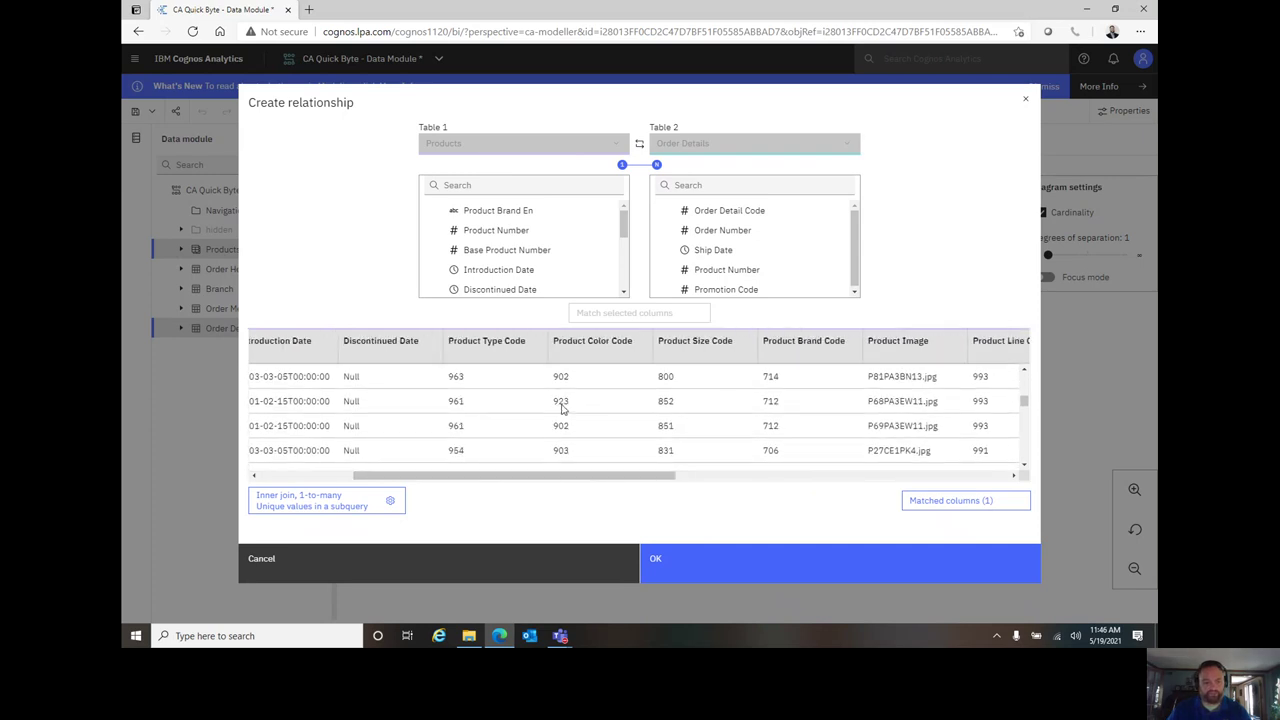
pyautogui.moveTo(586, 476); pyautogui.dragTo(869, 468)
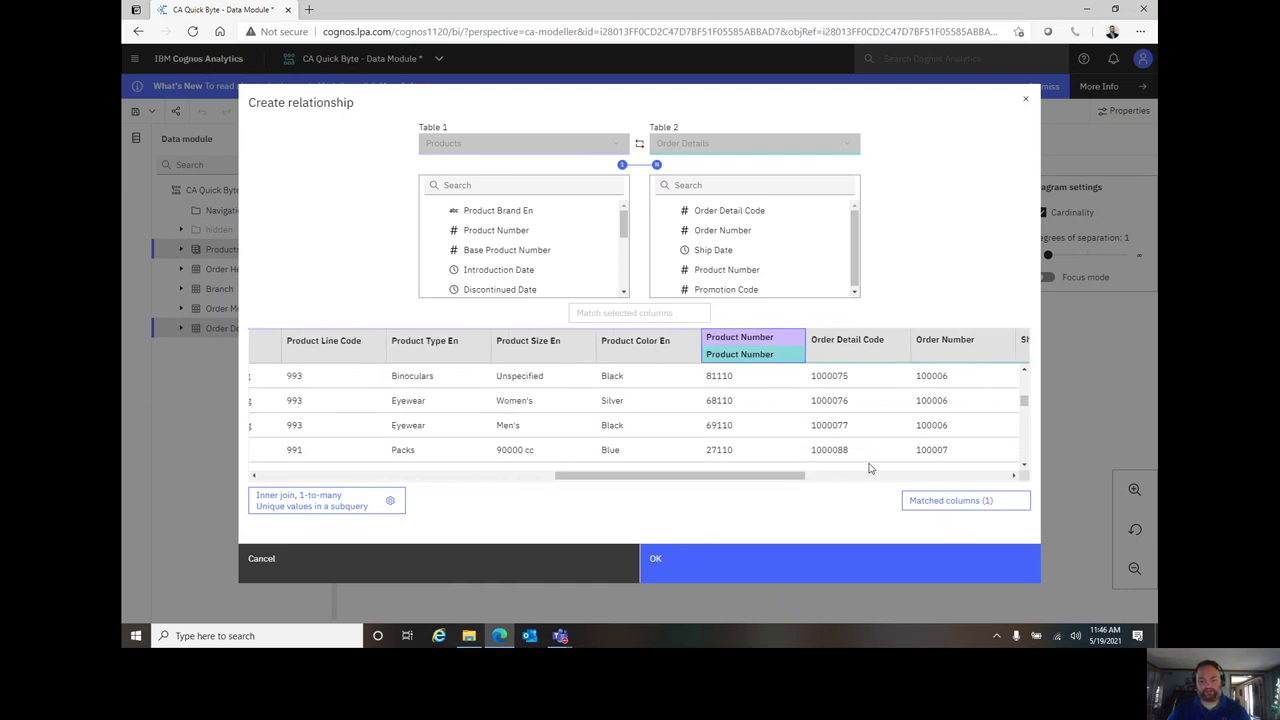
pyautogui.click(937, 577)
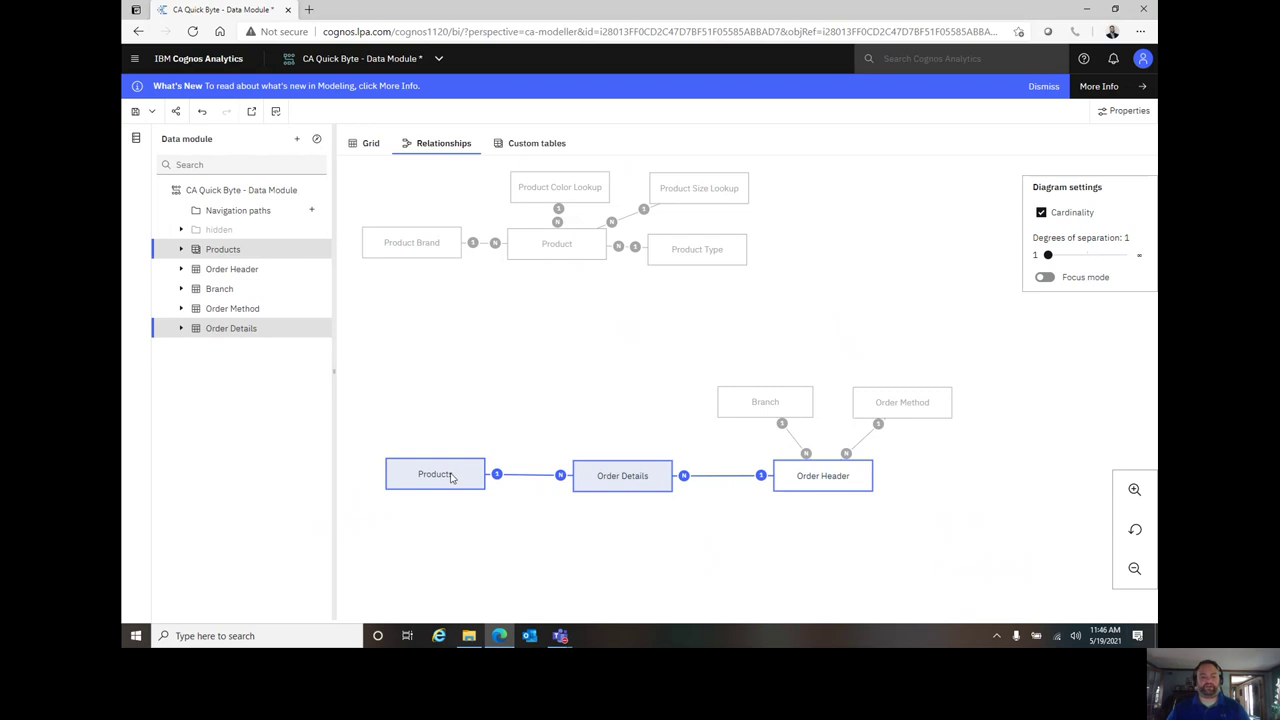
# - Nudge the Products table slightly to the right in the diagram
pyautogui.moveTo(448, 479); pyautogui.dragTo(466, 478)
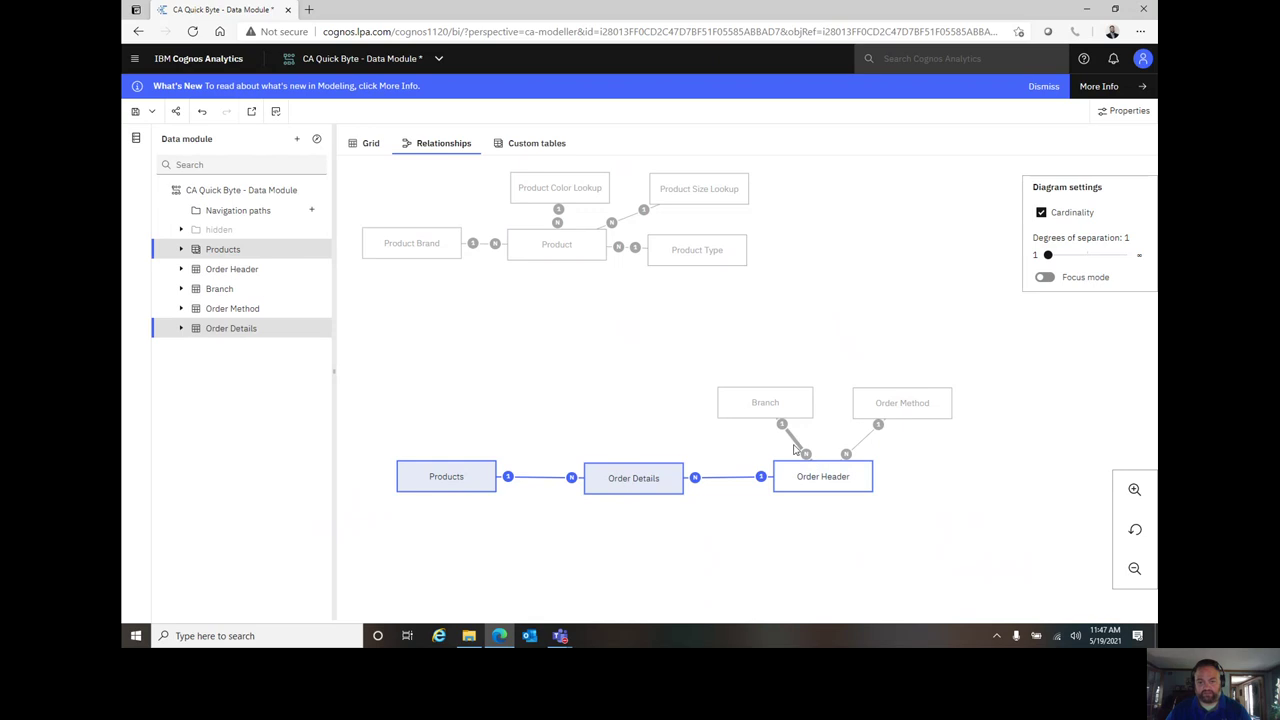
pyautogui.rightClick(794, 449)
pyautogui.click(824, 458)
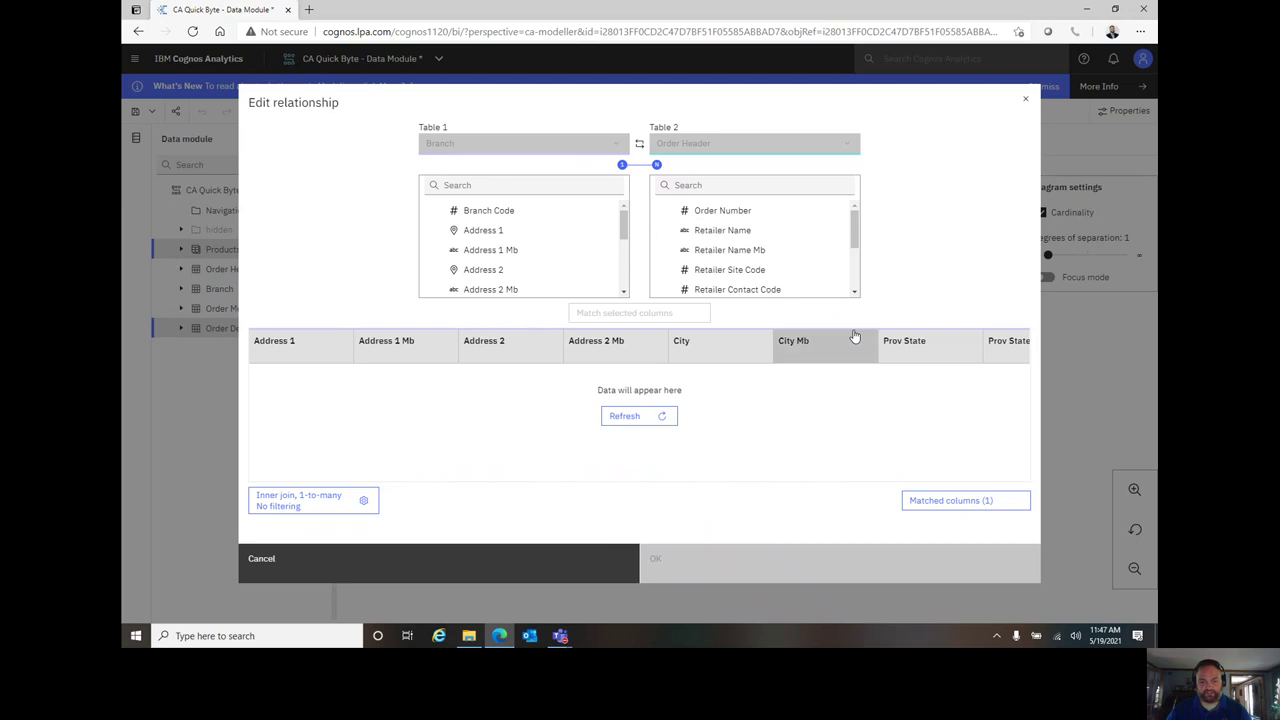
pyautogui.click(934, 508)
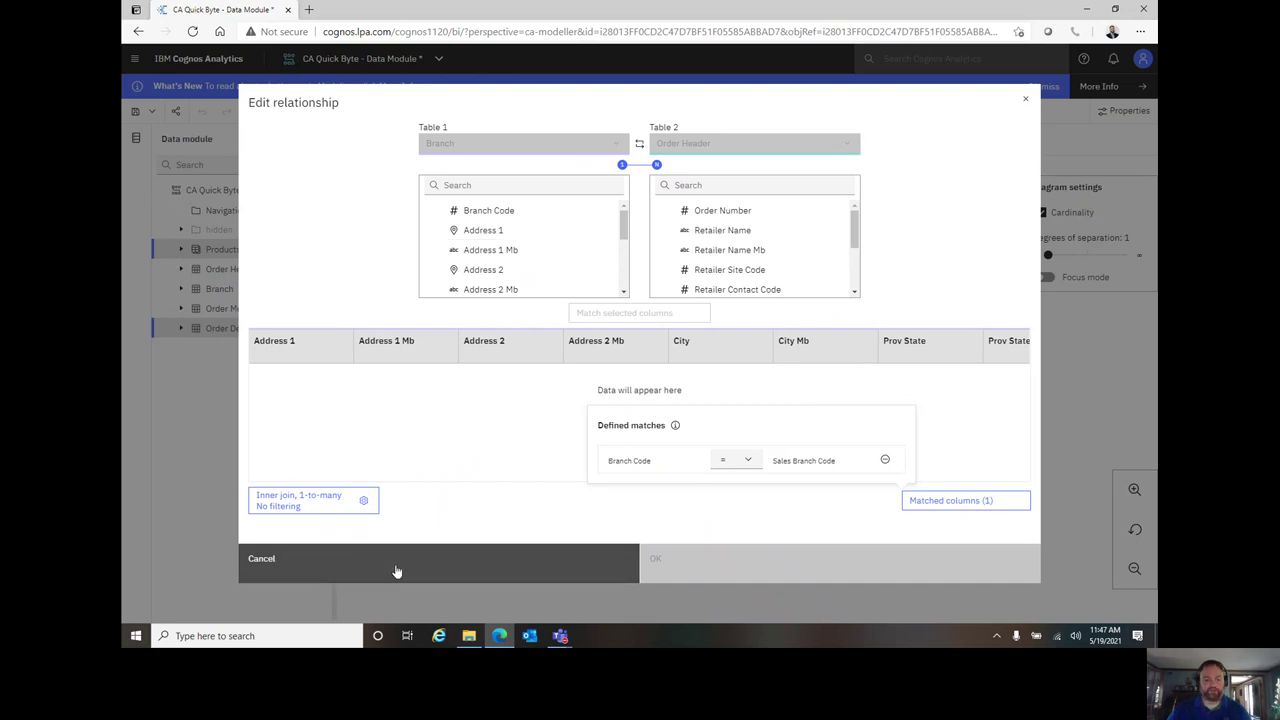
pyautogui.click(518, 576)
pyautogui.click(519, 576)
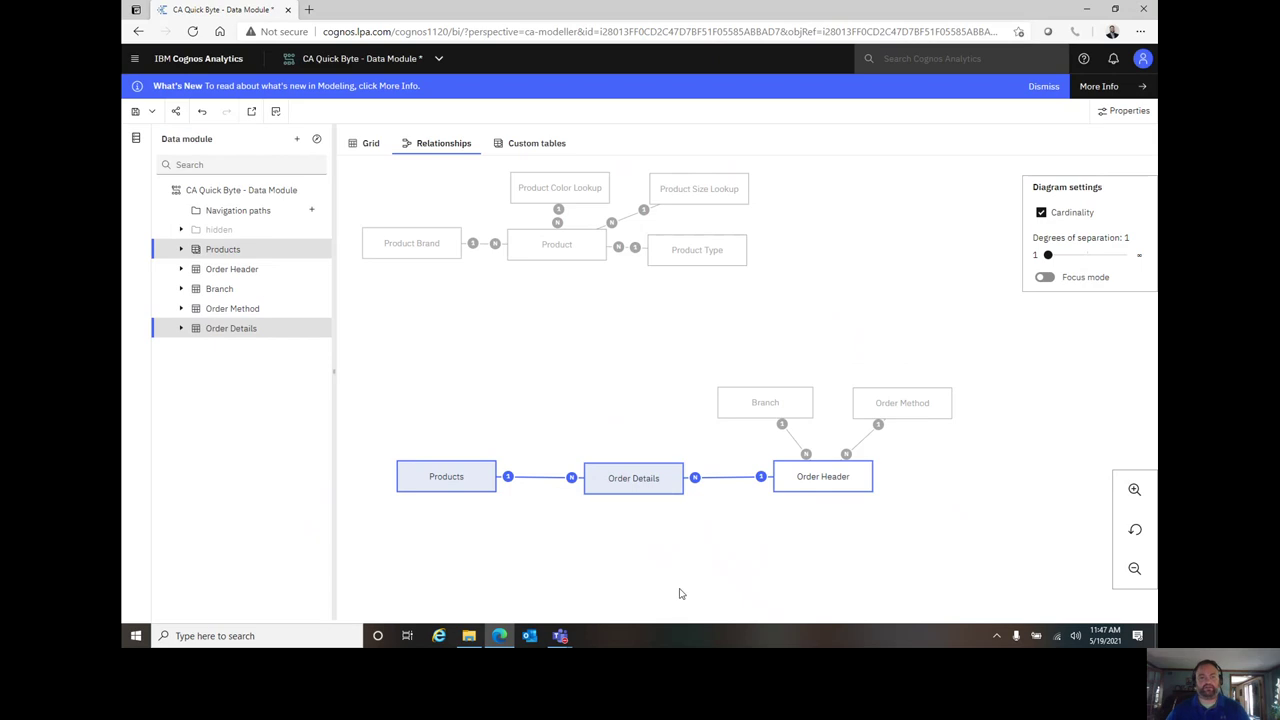